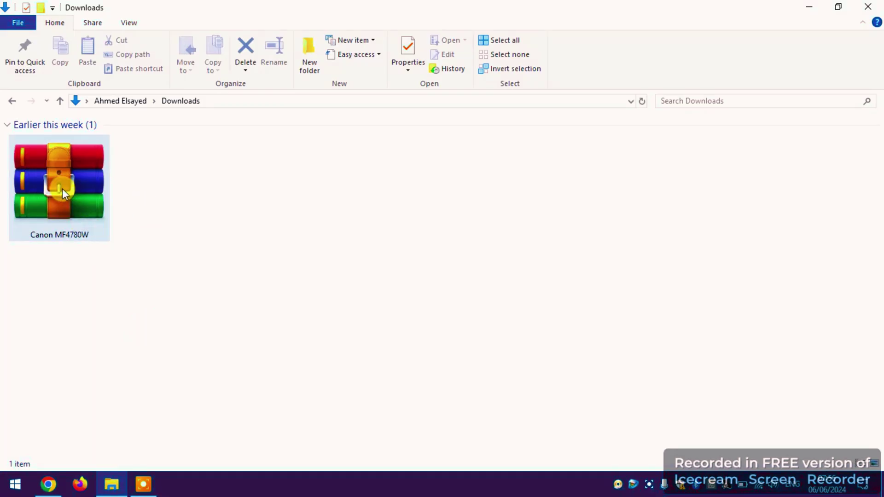
# Step: Extract the password-protected Canon MF4780W archive into Downloads with WinRAR's Extract Here
pyautogui.rightClick(62, 189)
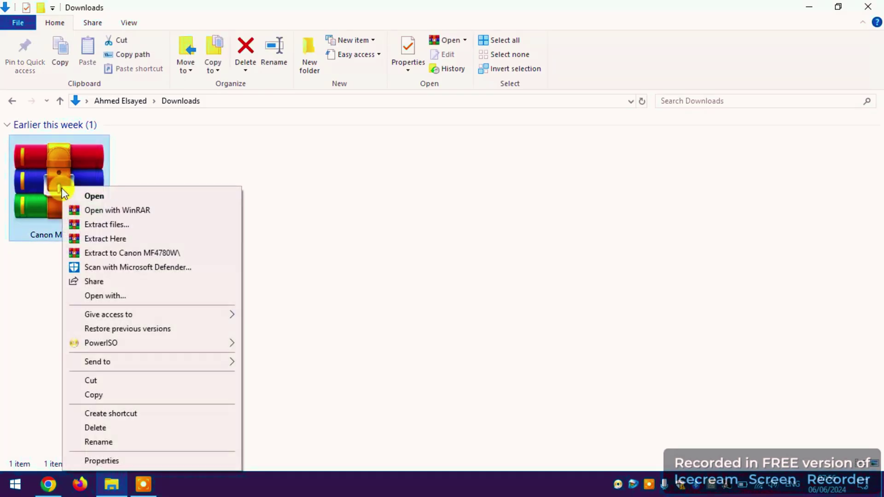
pyautogui.click(103, 240)
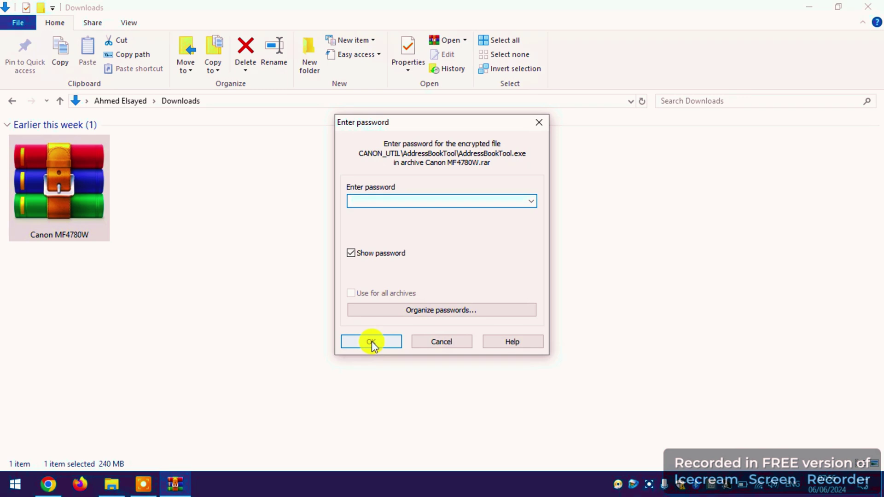
pyautogui.write('987654321')
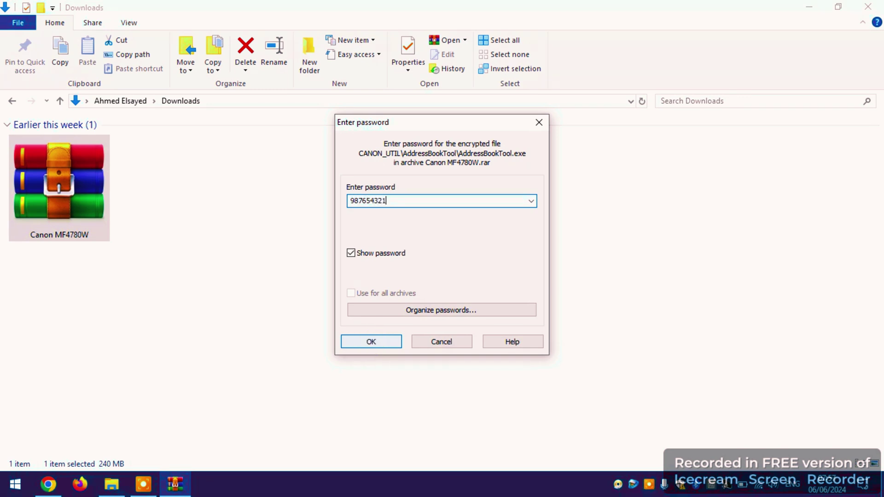
pyautogui.click(371, 341)
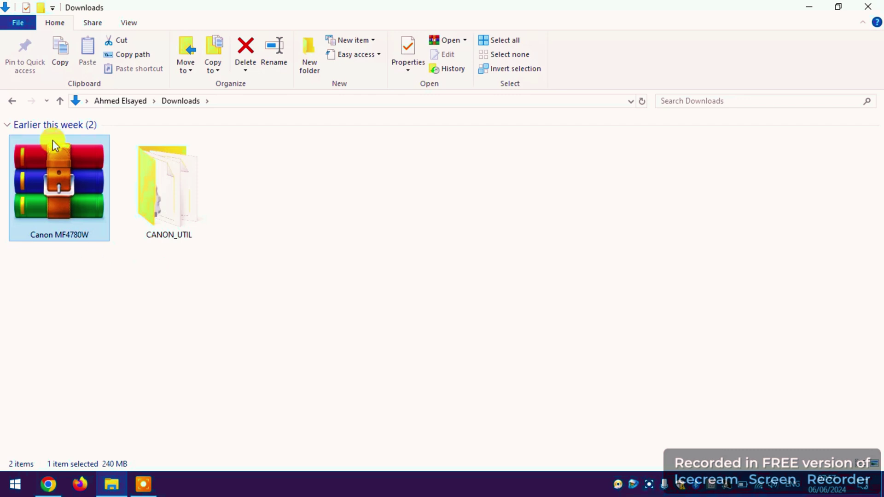
# Step: Open CANON_UTIL, run MInst, and dismiss the CD-ROM Setup error it shows
pyautogui.doubleClick(173, 219)
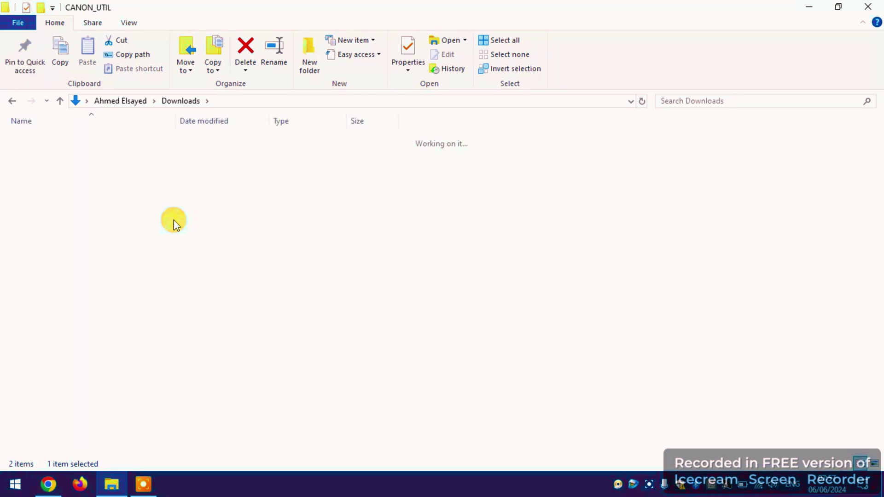
pyautogui.click(48, 263)
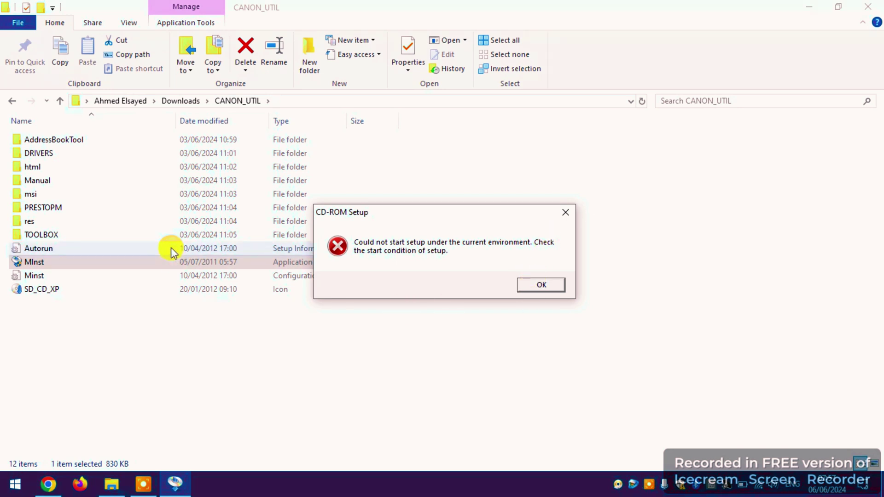
pyautogui.click(542, 285)
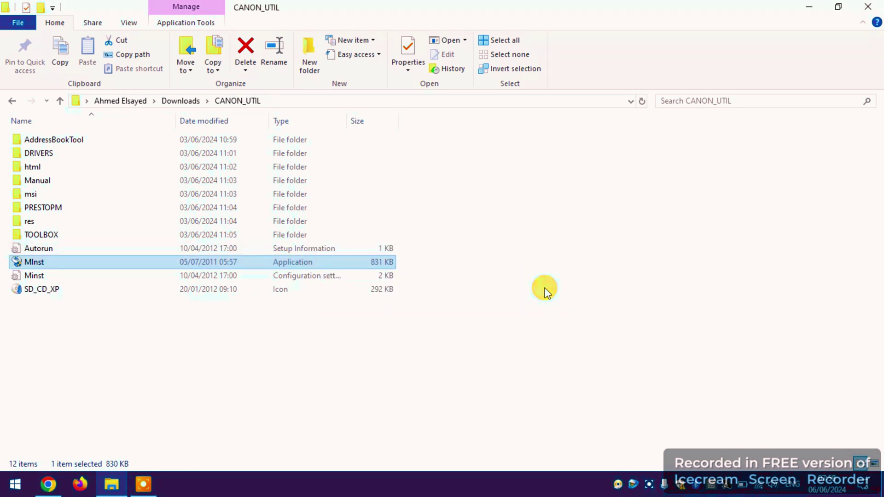
# Step: Download the recommended 64bit MF4780w MFDrivers package from Canon's support page, accepting the licence
pyautogui.click(870, 9)
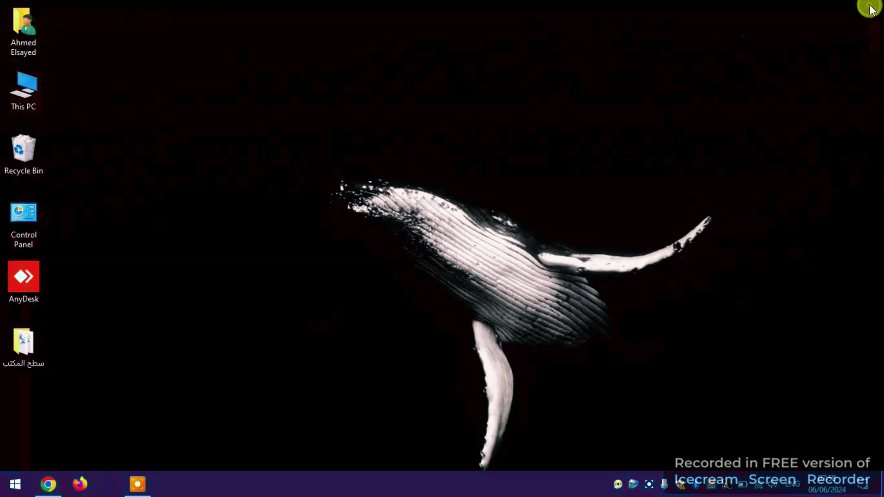
pyautogui.click(49, 487)
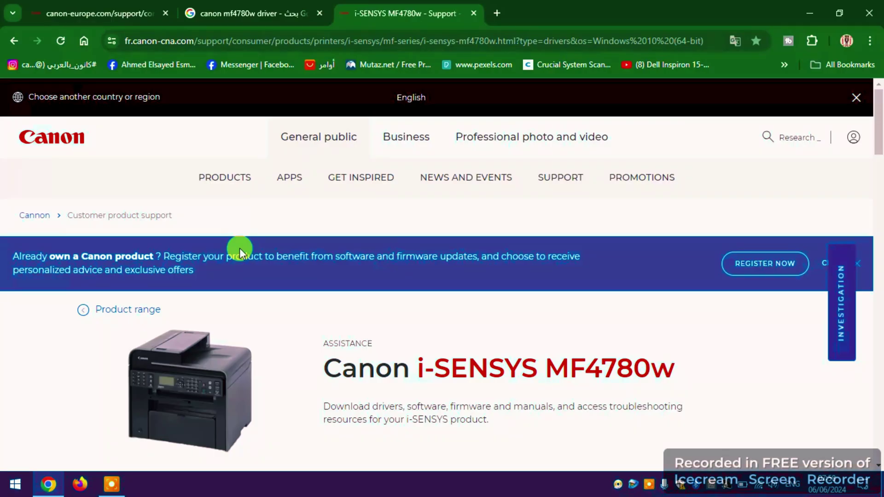
pyautogui.scroll(-3, 377, 219)
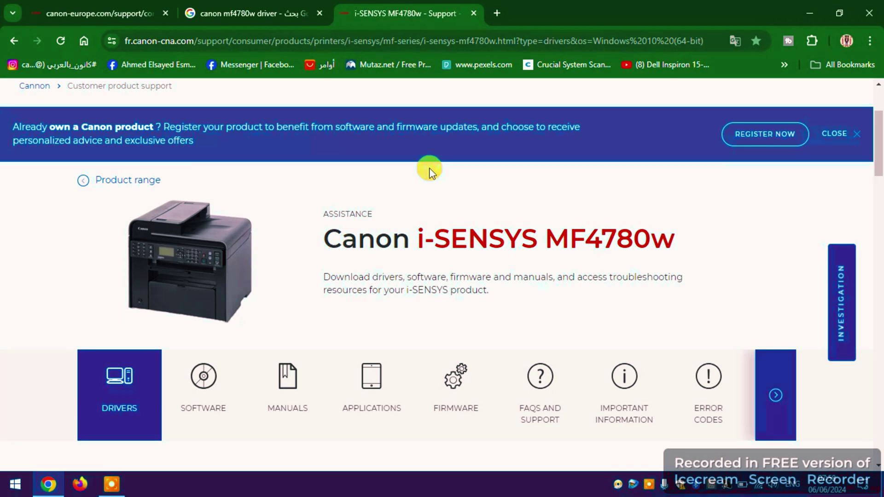
pyautogui.scroll(-3, 213, 200)
pyautogui.scroll(-9, 213, 200)
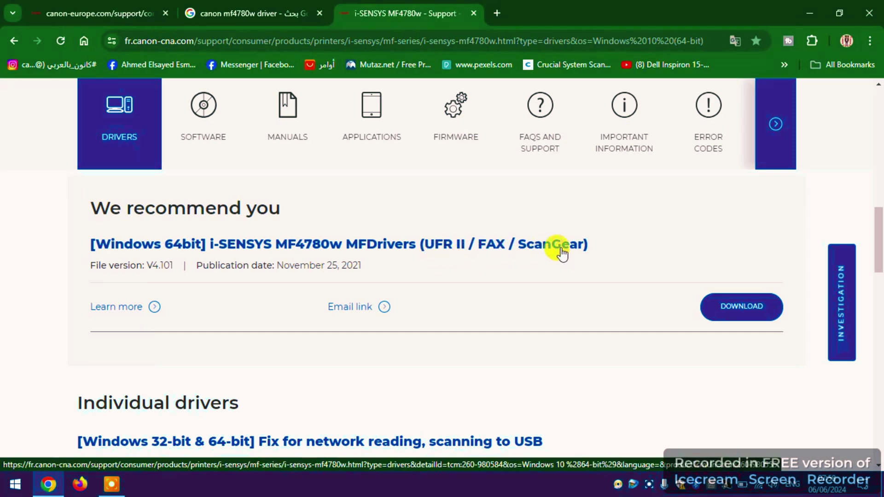
pyautogui.click(719, 315)
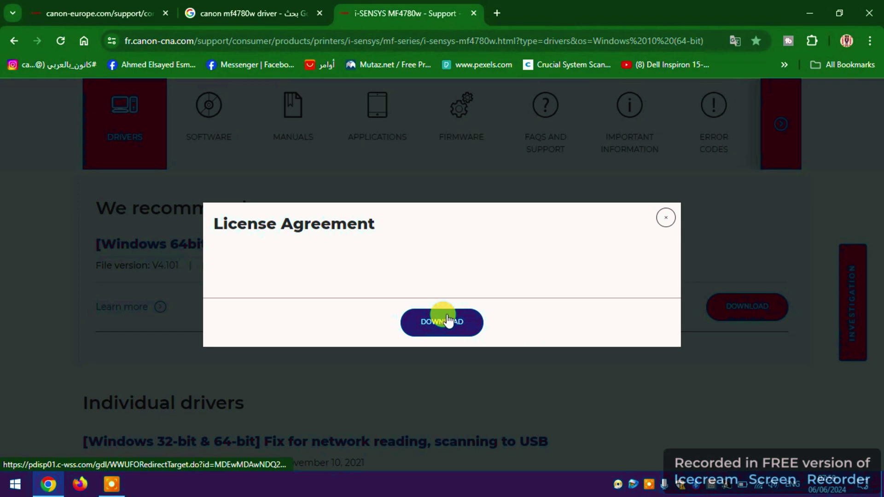
pyautogui.click(445, 320)
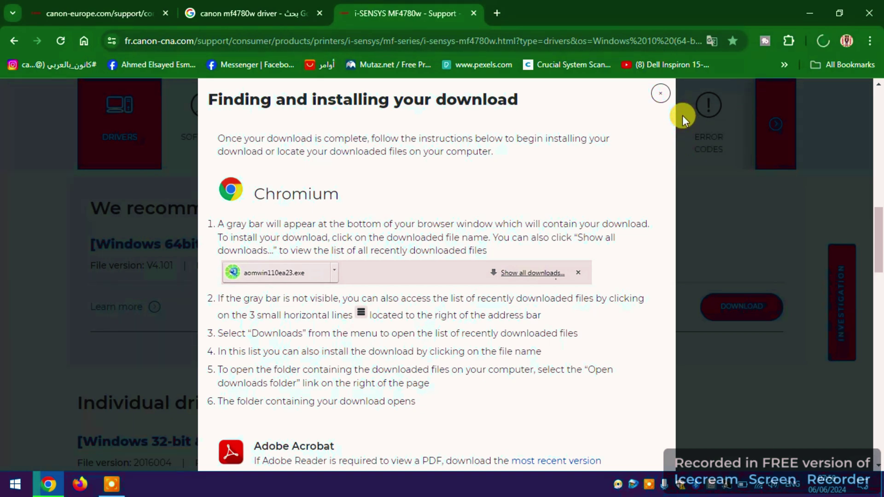
pyautogui.click(660, 93)
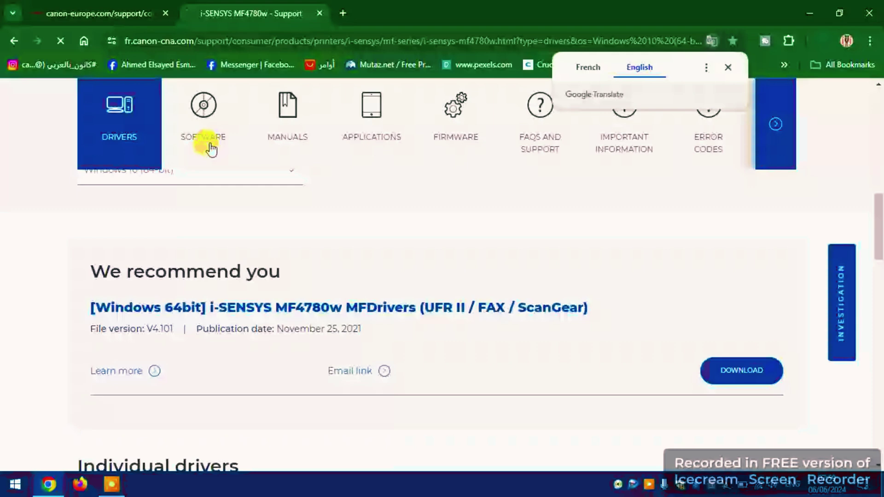
# Step: Download Tool Box Ver.4.9.1.1.mf18 from the Software section, then close the browser
pyautogui.click(211, 148)
pyautogui.scroll(-7, 231, 221)
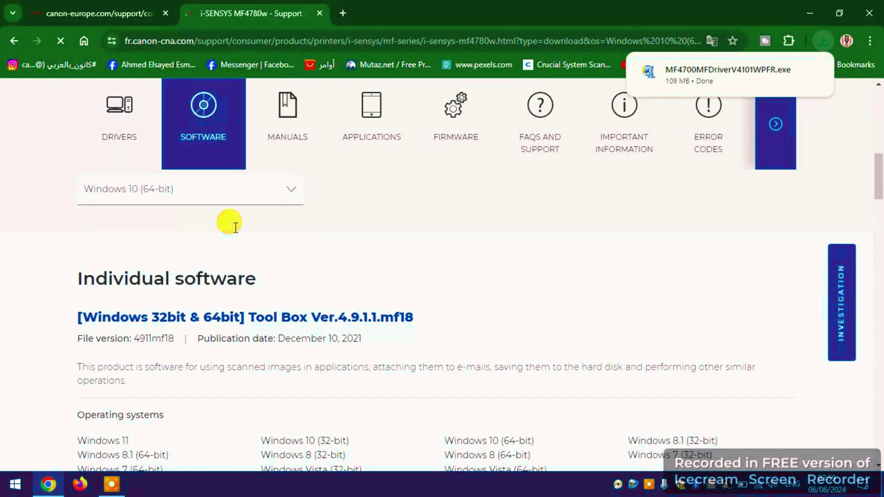
pyautogui.scroll(3, 484, 297)
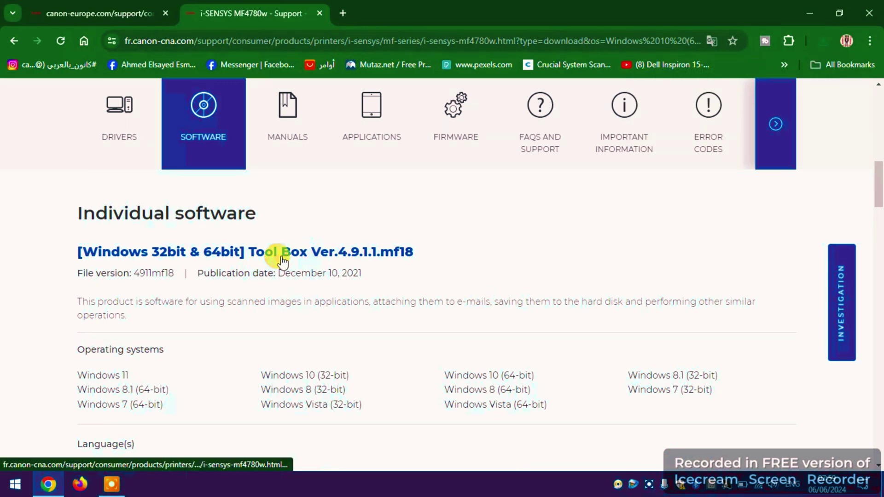
pyautogui.scroll(-3, 621, 240)
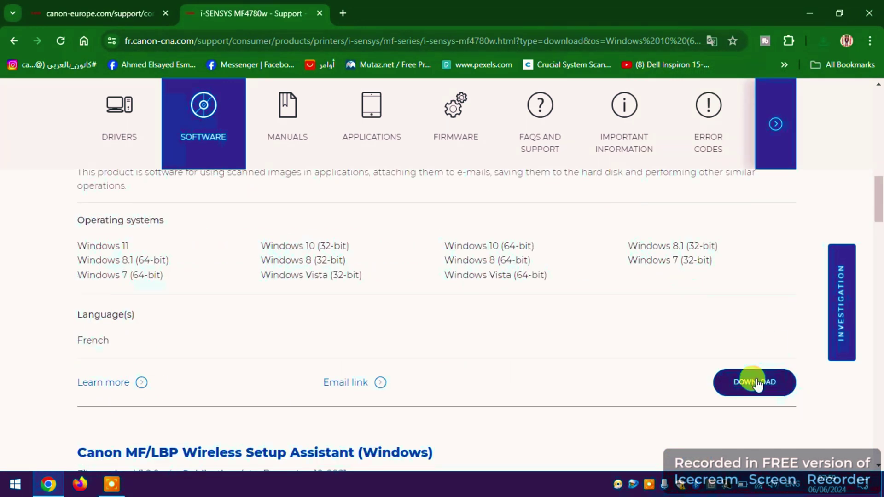
pyautogui.click(757, 383)
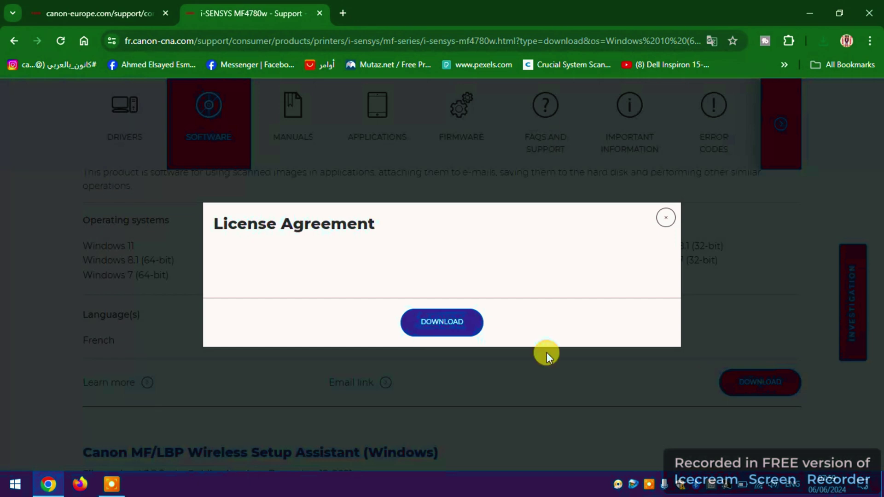
pyautogui.click(460, 324)
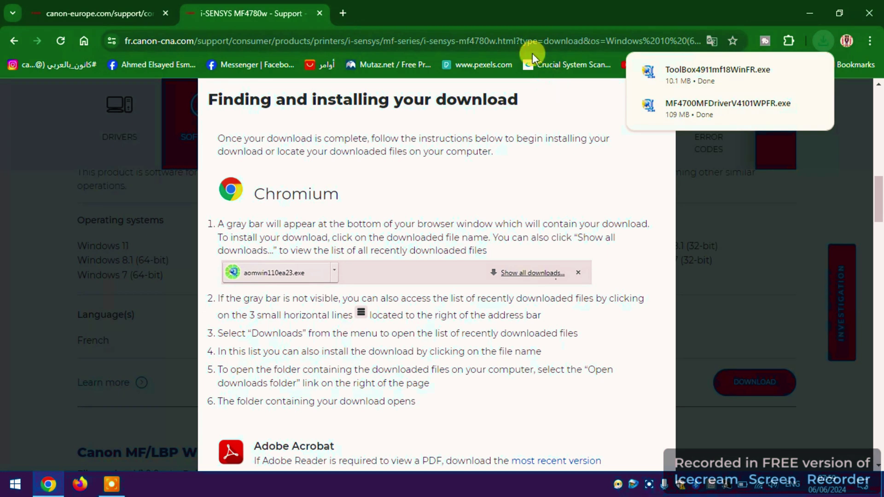
pyautogui.click(859, 12)
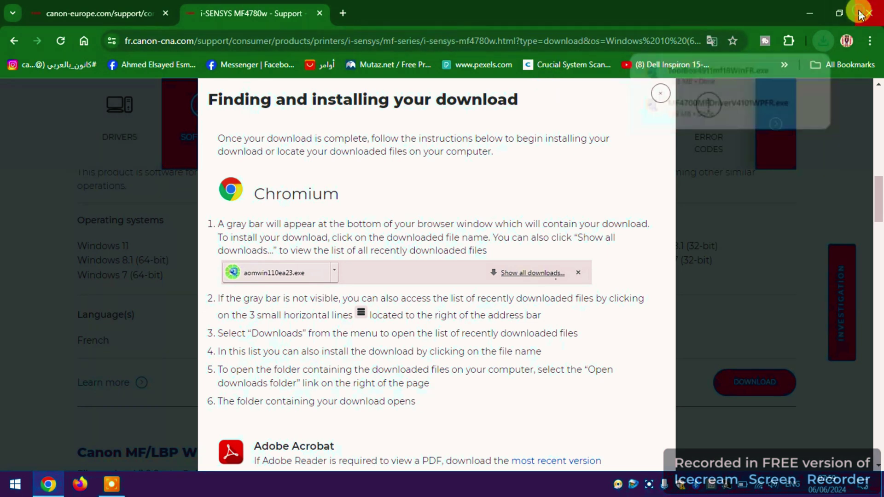
pyautogui.click(859, 12)
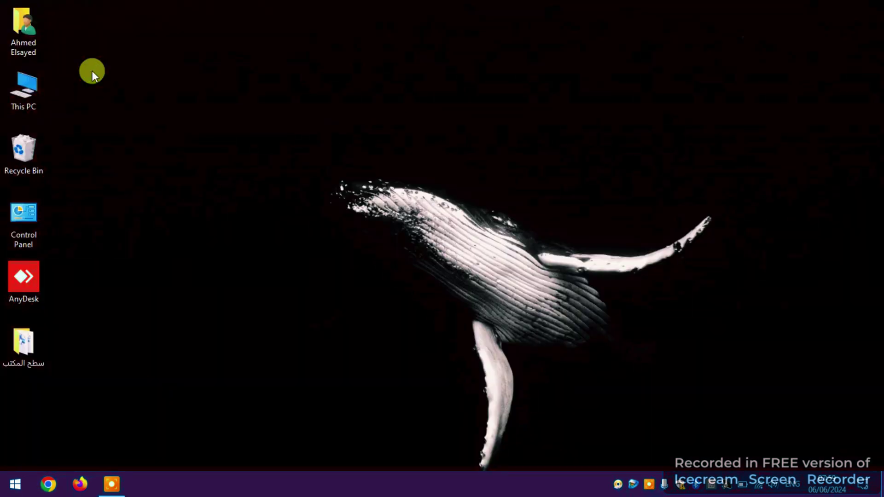
# Step: Extract the MF4700 driver file in Downloads, adding DRIVERS, PESP and BootUp folders
pyautogui.doubleClick(27, 32)
pyautogui.doubleClick(341, 148)
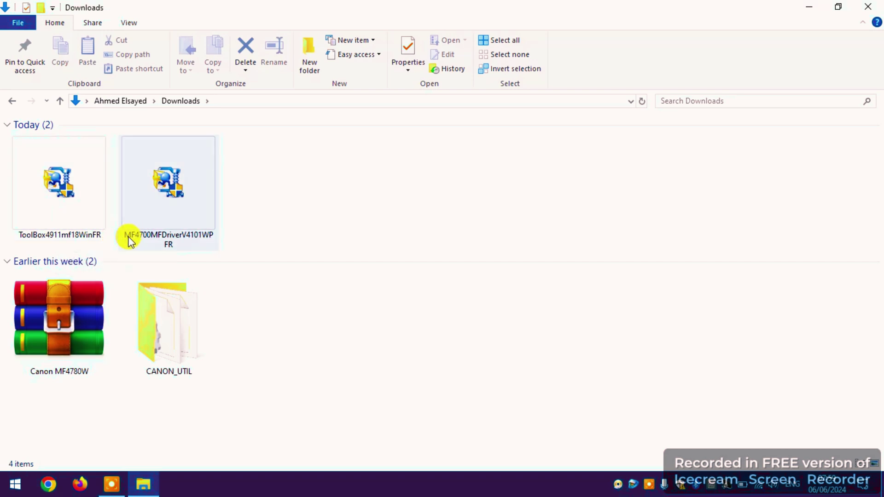
pyautogui.rightClick(174, 193)
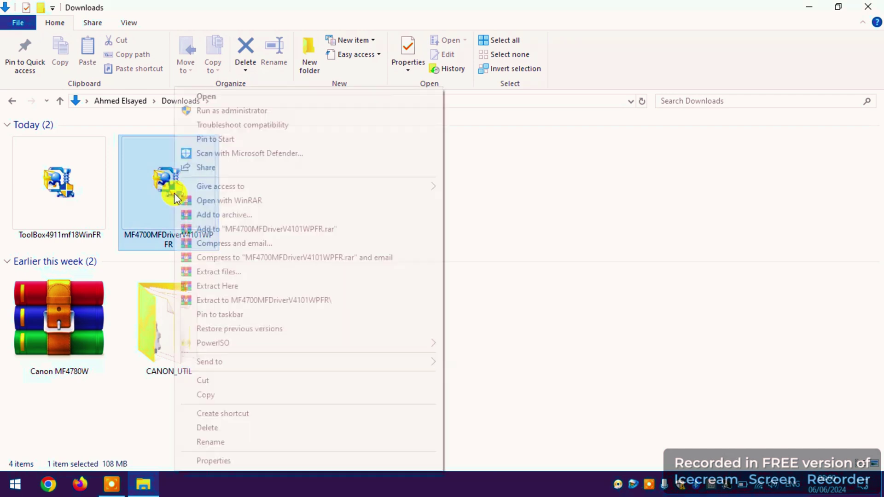
pyautogui.click(219, 284)
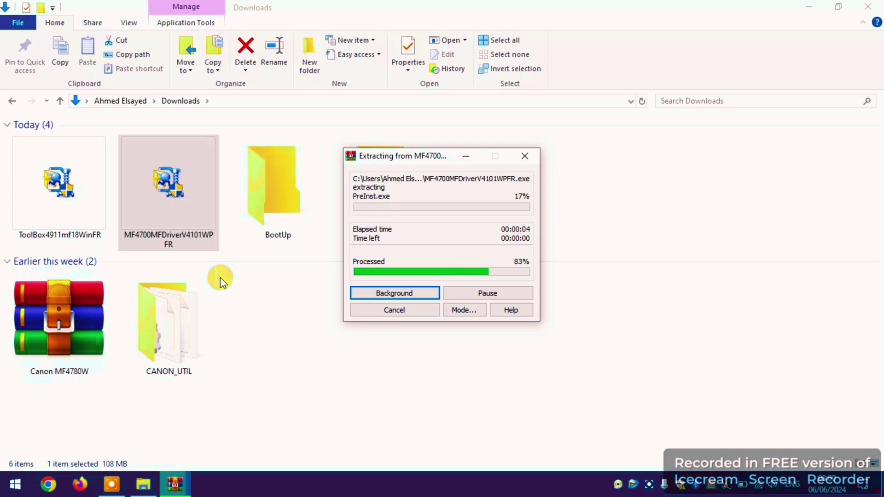
pyautogui.scroll(-2, 493, 341)
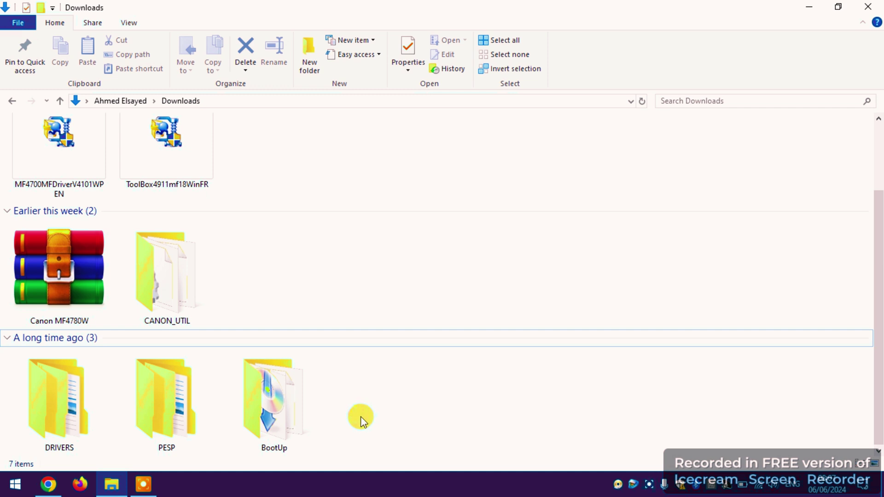
# Step: Run the Setup program in DRIVERS > uk_eng > x64 to start the MF Drivers wizard
pyautogui.click(69, 400)
pyautogui.doubleClick(68, 399)
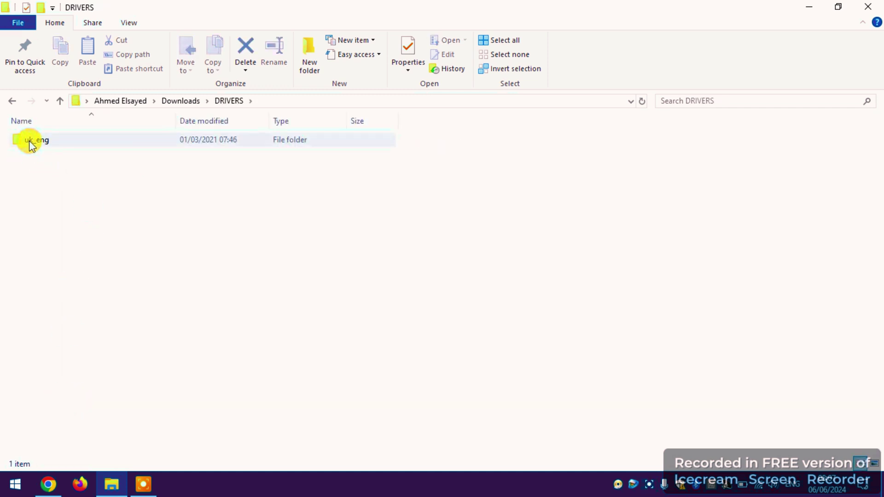
pyautogui.doubleClick(29, 139)
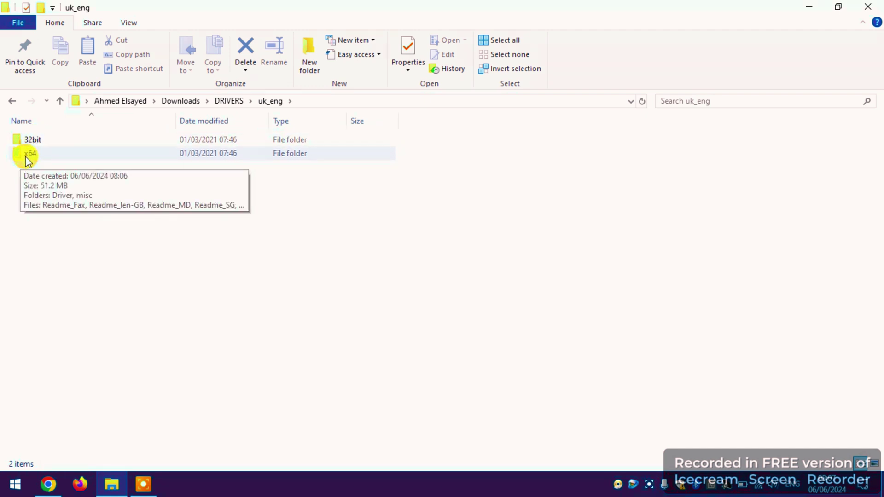
pyautogui.doubleClick(26, 155)
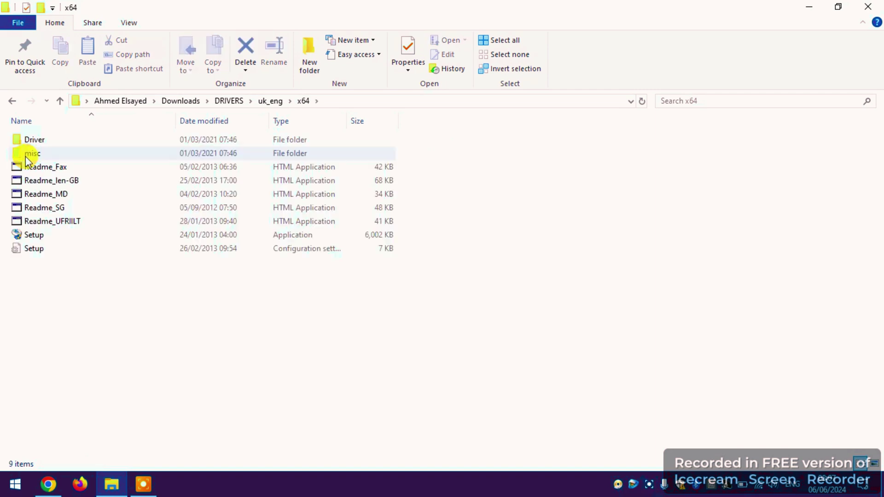
pyautogui.doubleClick(39, 236)
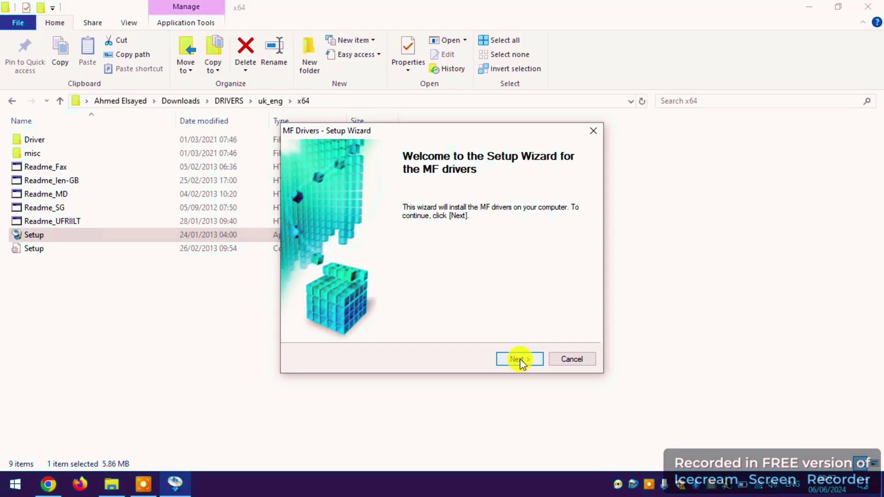
# Step: Accept the driver licence and continue with USB Connection until the files are copied
pyautogui.click(520, 358)
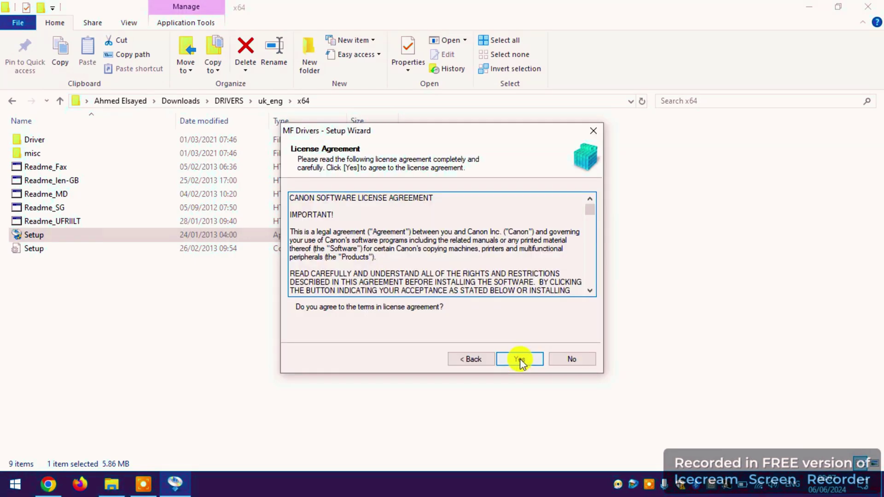
pyautogui.click(520, 359)
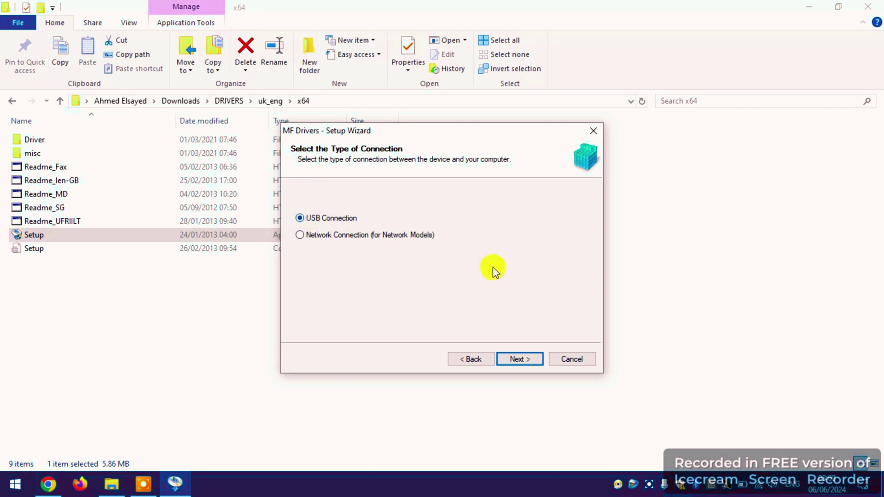
pyautogui.click(513, 362)
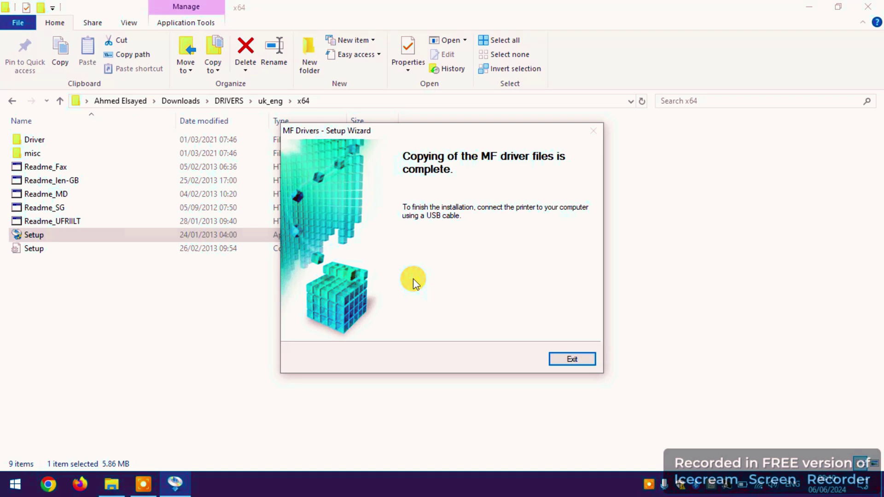
# Step: Exit the wizard after the USB driver file copy completes
pyautogui.click(579, 362)
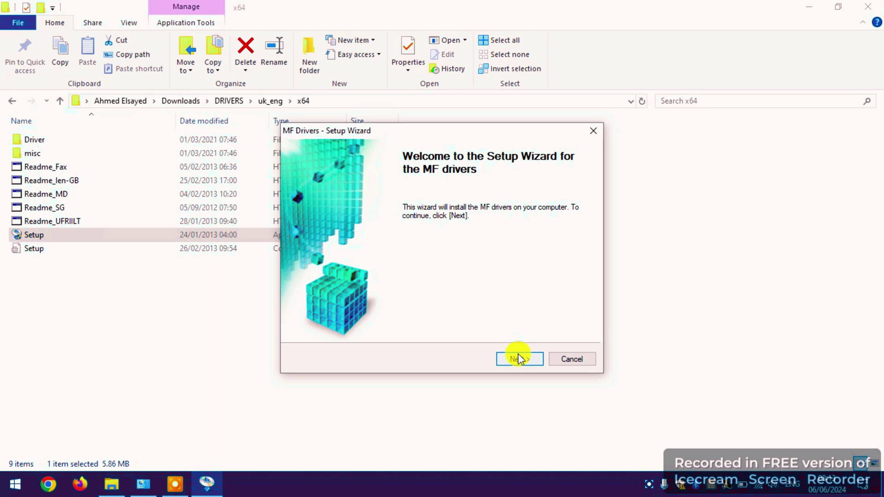
# Step: Accept the licence, choose Network Connection, and allow the firewall change for device search
pyautogui.click(519, 356)
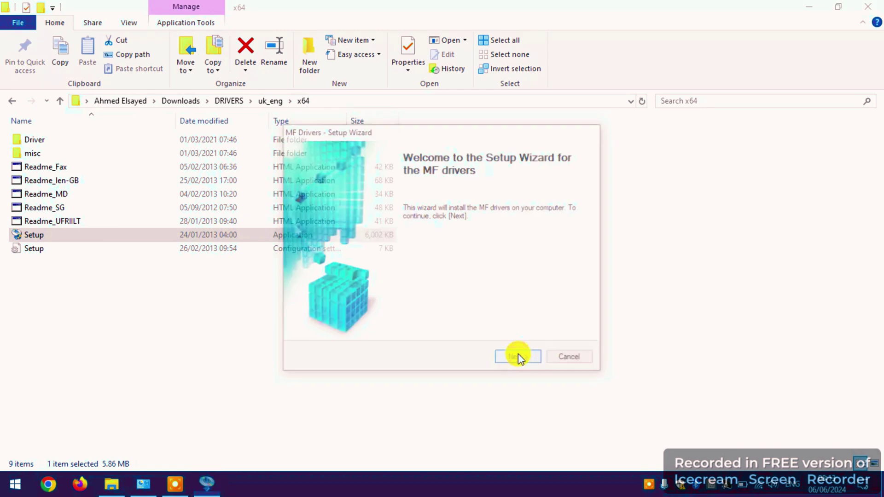
pyautogui.click(520, 358)
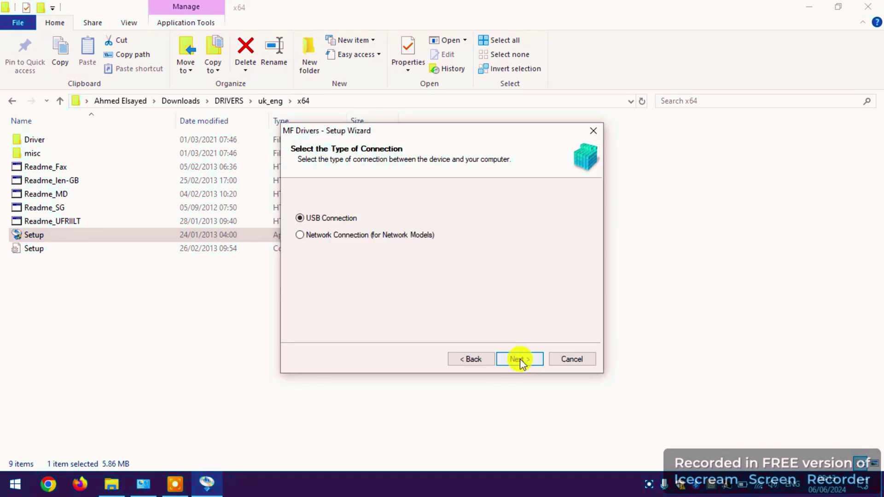
pyautogui.click(324, 237)
pyautogui.click(523, 357)
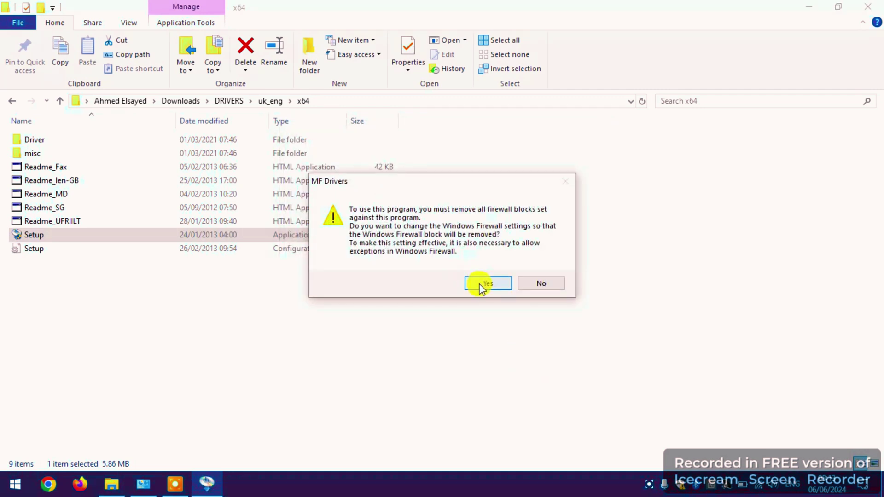
pyautogui.click(472, 281)
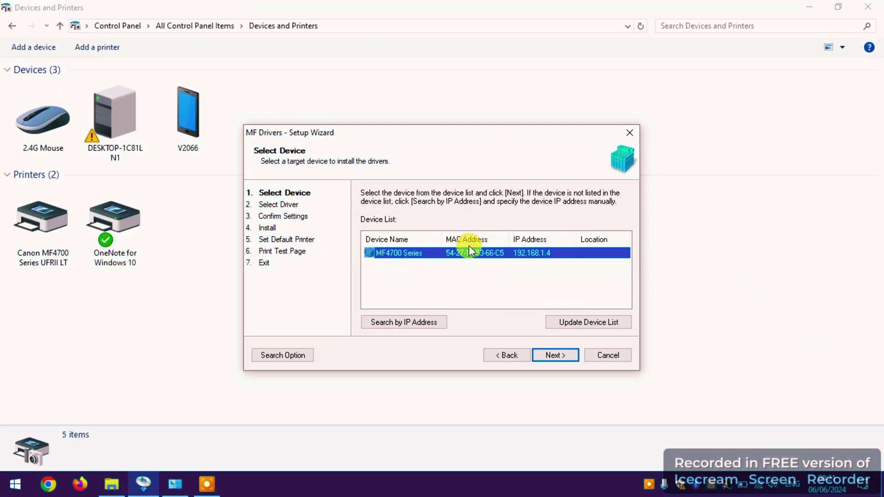
# Step: Select the MF4700 Series device, accept the printer, XPS and fax settings, and install the drivers
pyautogui.click(554, 356)
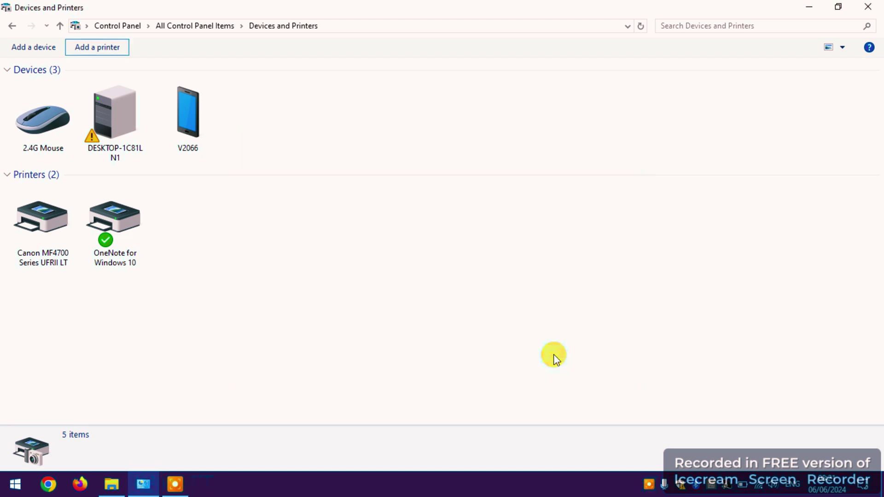
pyautogui.click(519, 356)
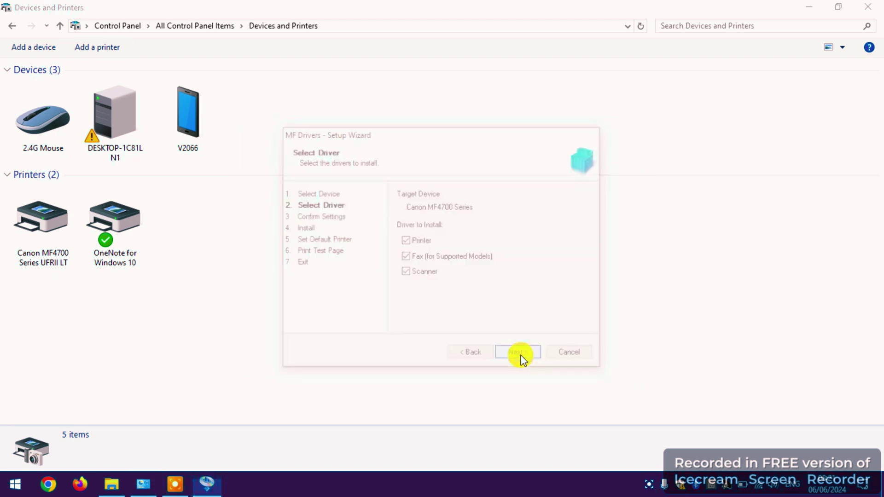
pyautogui.click(519, 355)
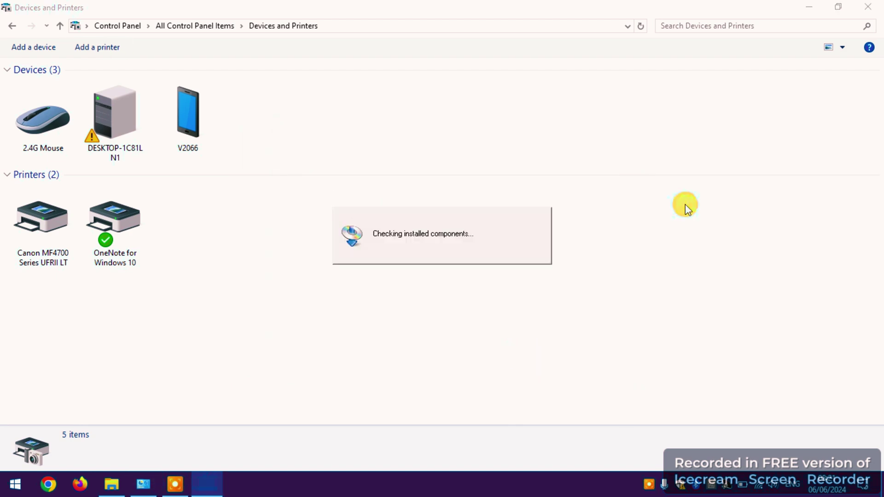
pyautogui.click(877, 4)
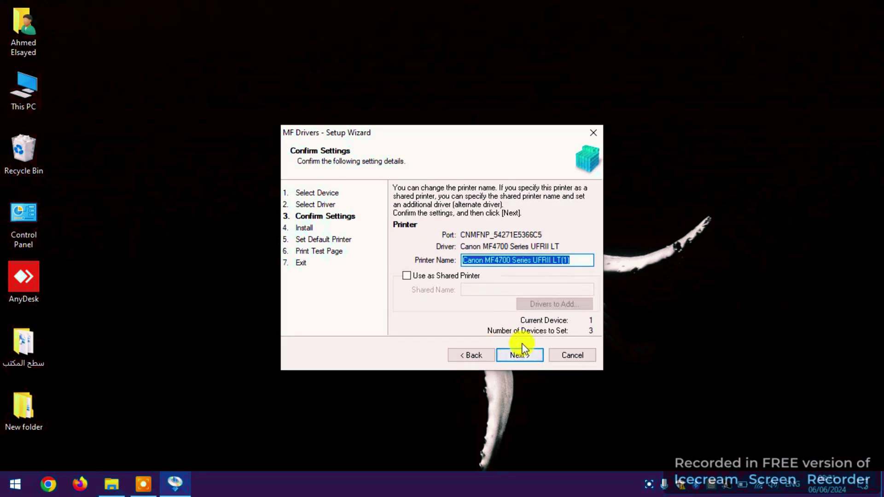
pyautogui.click(520, 355)
pyautogui.click(520, 355)
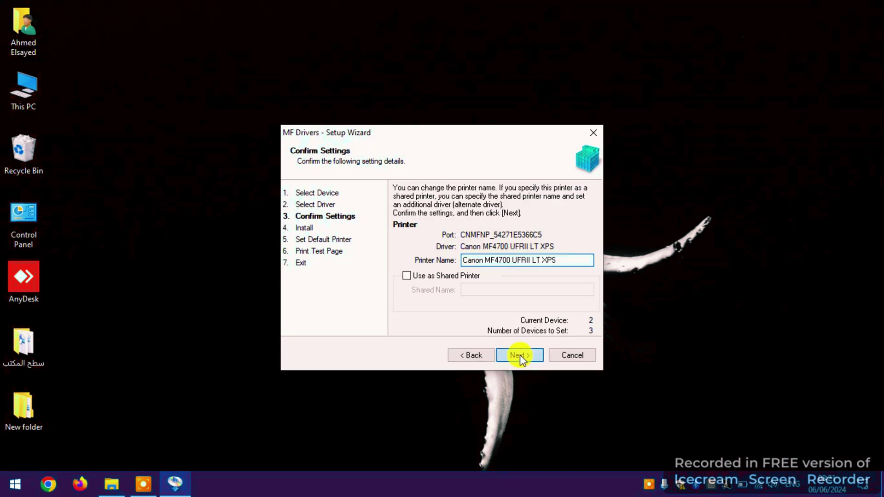
pyautogui.click(521, 354)
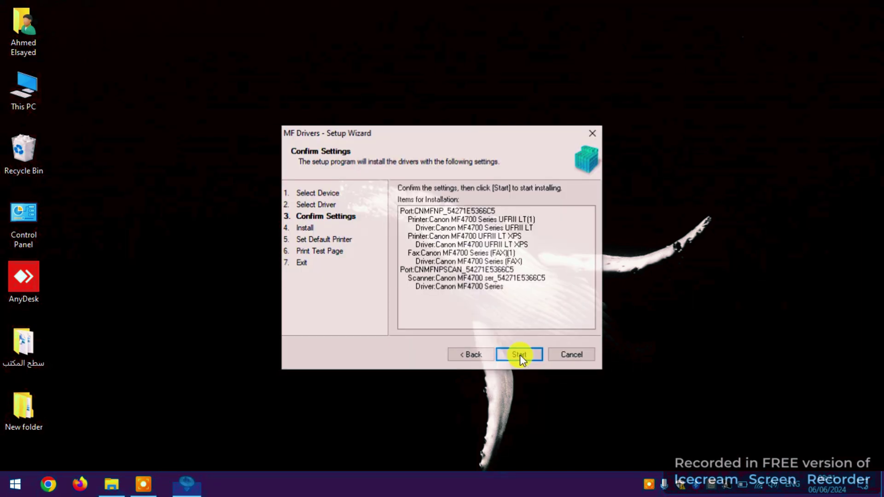
pyautogui.click(520, 355)
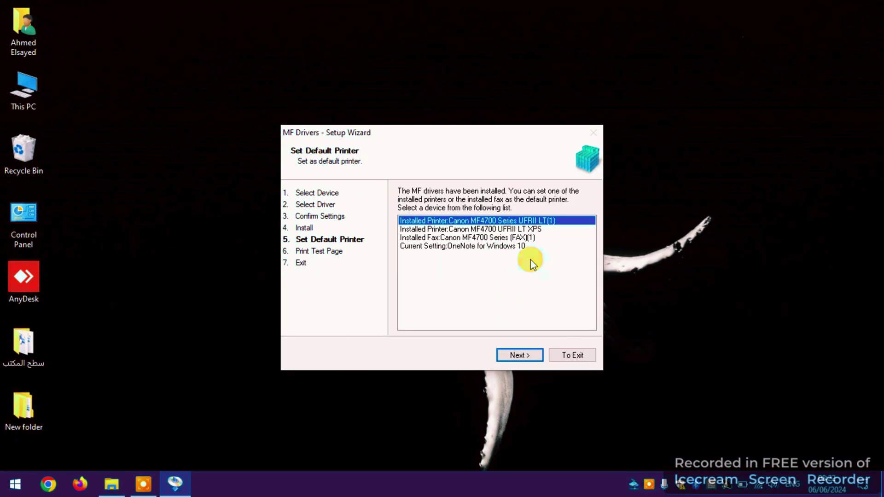
# Step: Make the MF4700 the default printer, print a test page, and exit the wizard
pyautogui.click(508, 359)
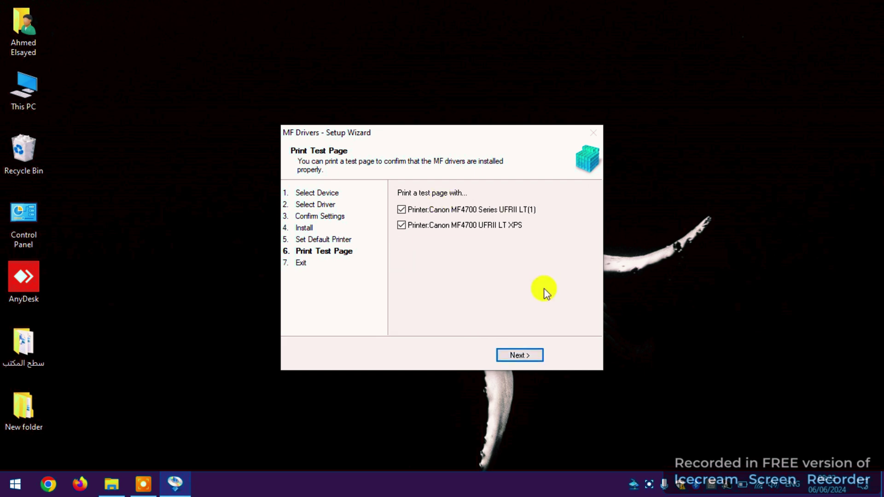
pyautogui.click(522, 360)
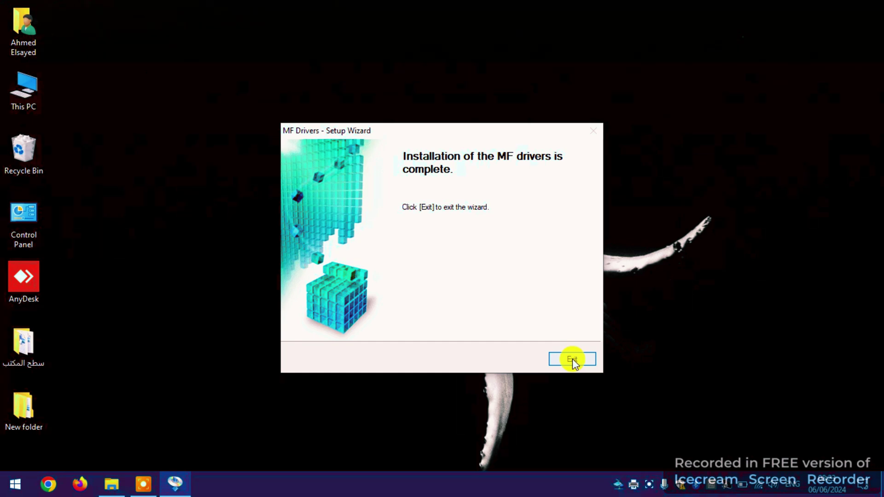
pyautogui.click(572, 358)
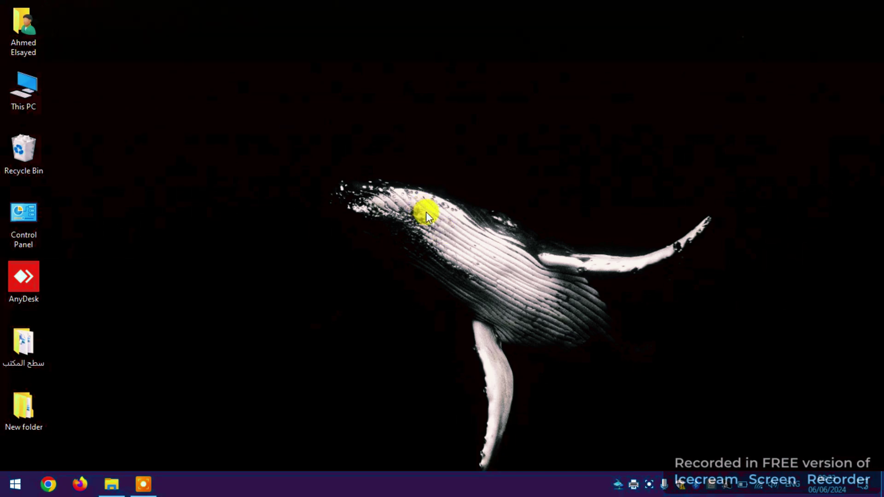
# Step: Open Control Panel from its desktop icon to list All Control Panel Items
pyautogui.click(27, 210)
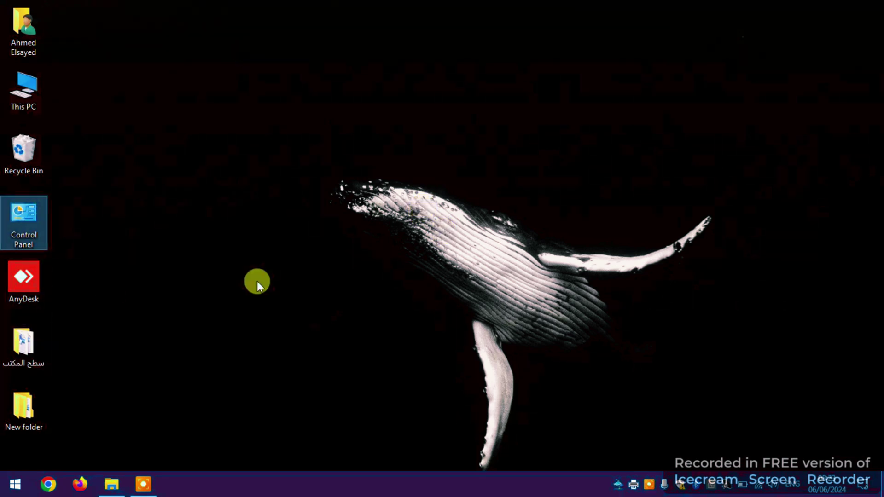
pyautogui.press('Return')
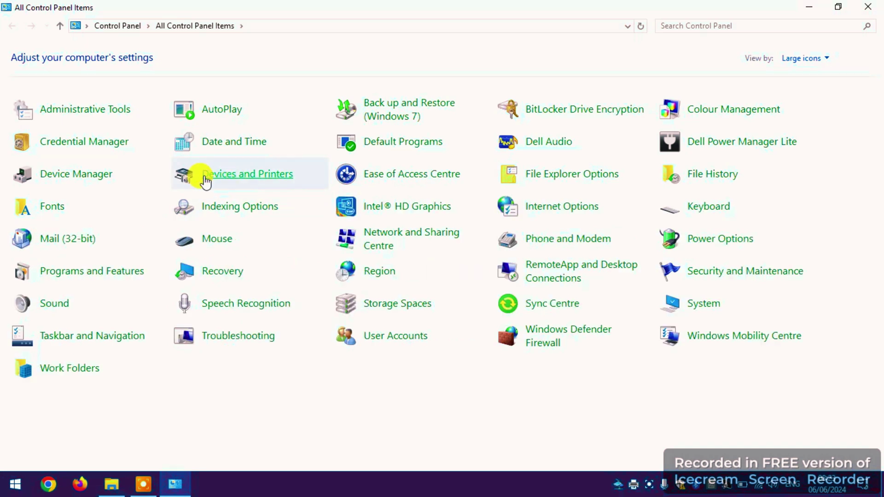
# Step: Open Devices and Printers and select the Canon MF4700 Series UFRII LT printer
pyautogui.click(206, 180)
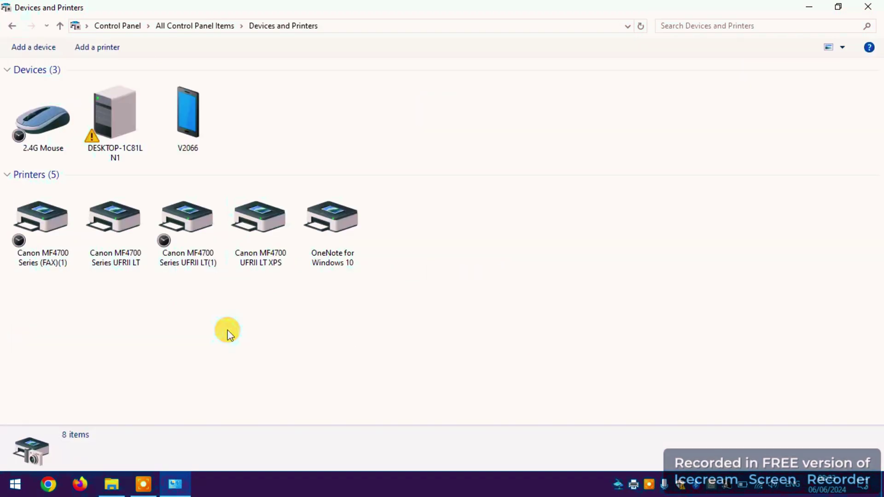
pyautogui.click(44, 271)
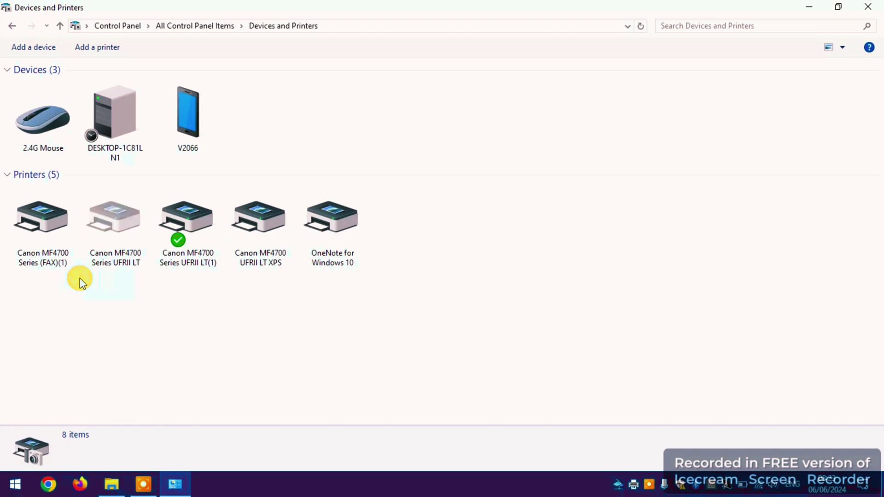
pyautogui.moveTo(113, 252)
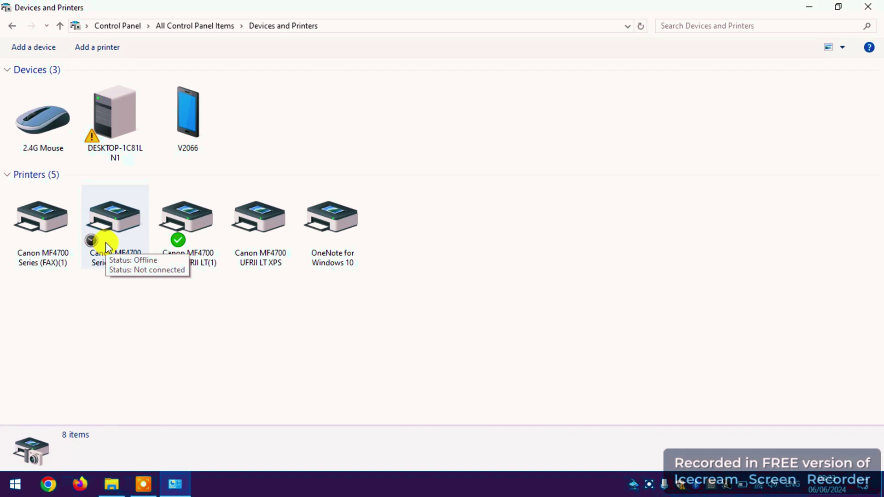
pyautogui.click(106, 242)
# Step: Rename the Canon MF4700 Series UFRII LT printer to 'من خلال الكابل' in its properties
pyautogui.rightClick(105, 242)
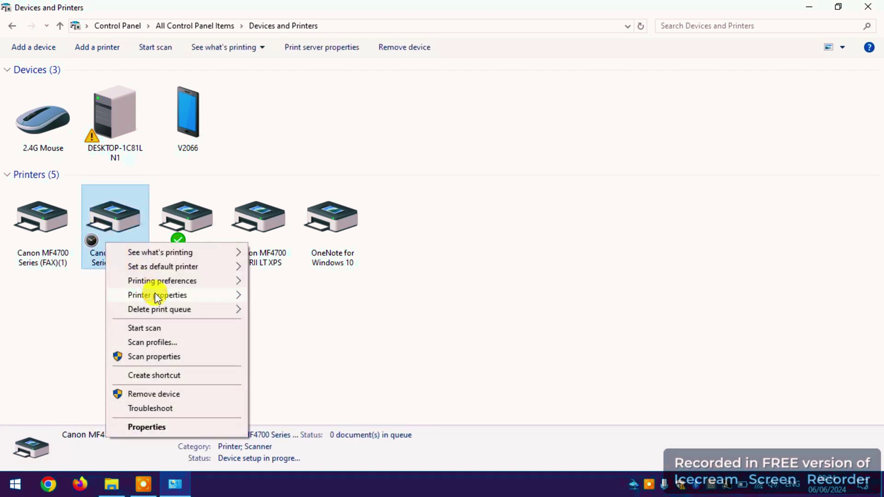
pyautogui.moveTo(155, 295)
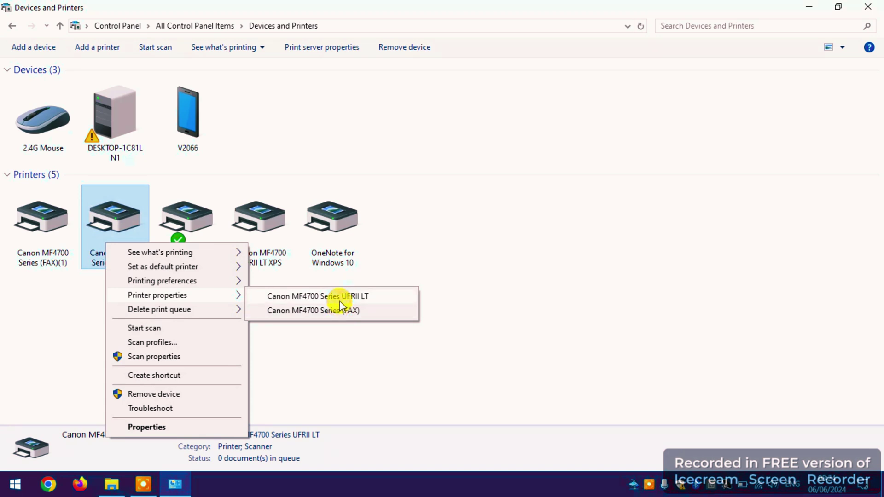
pyautogui.click(339, 298)
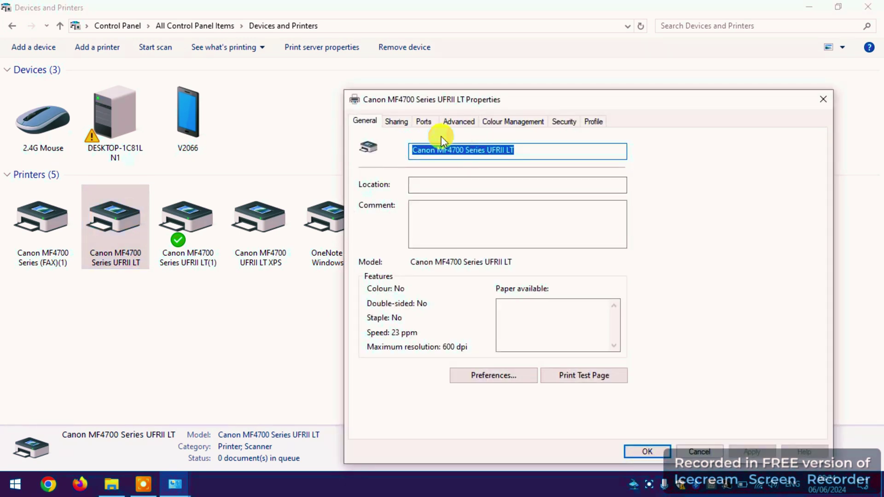
pyautogui.press('BackSpace')
pyautogui.hotkey('alt', 'shift')
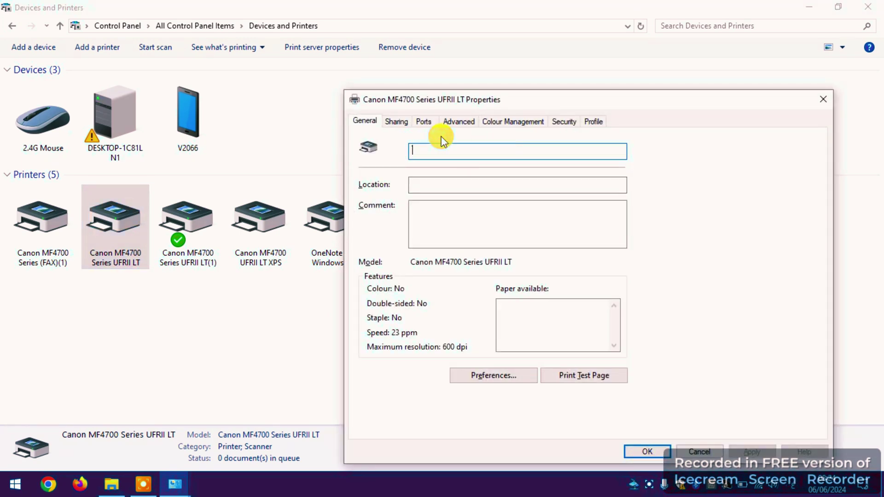
pyautogui.write('من خلا')
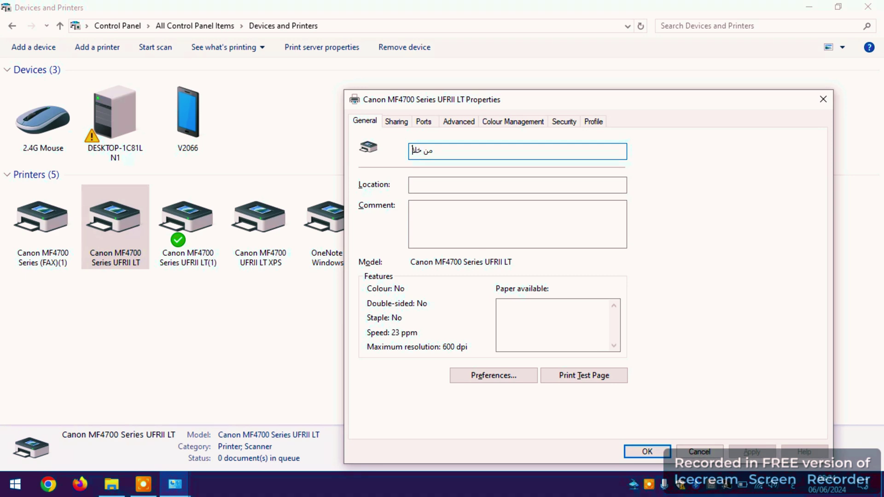
pyautogui.write('ل الكابل')
pyautogui.click(657, 451)
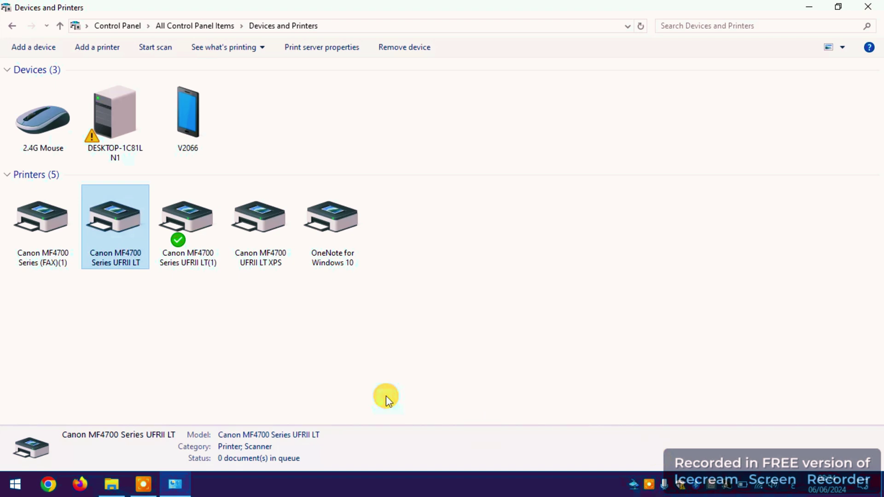
# Step: Change the UFRII LT(1) printer's name to 'من خلال الراوتر' in its properties
pyautogui.click(191, 236)
pyautogui.rightClick(198, 229)
pyautogui.click(142, 284)
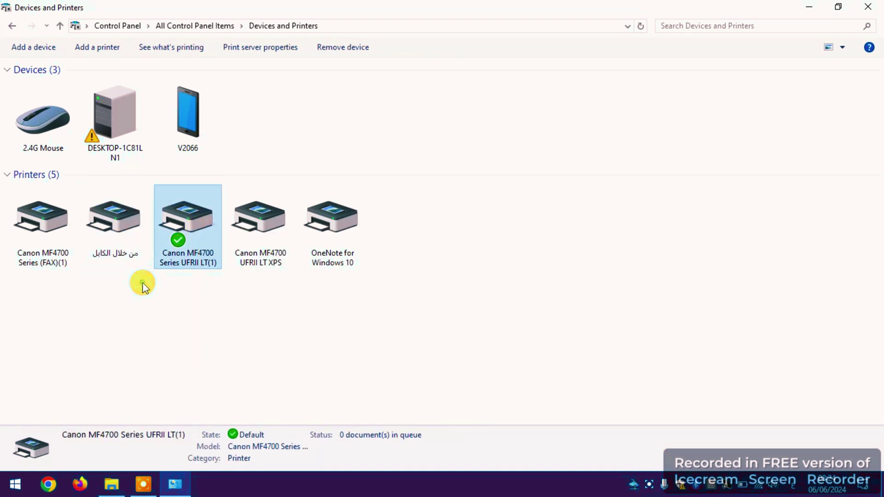
pyautogui.rightClick(199, 232)
pyautogui.click(241, 286)
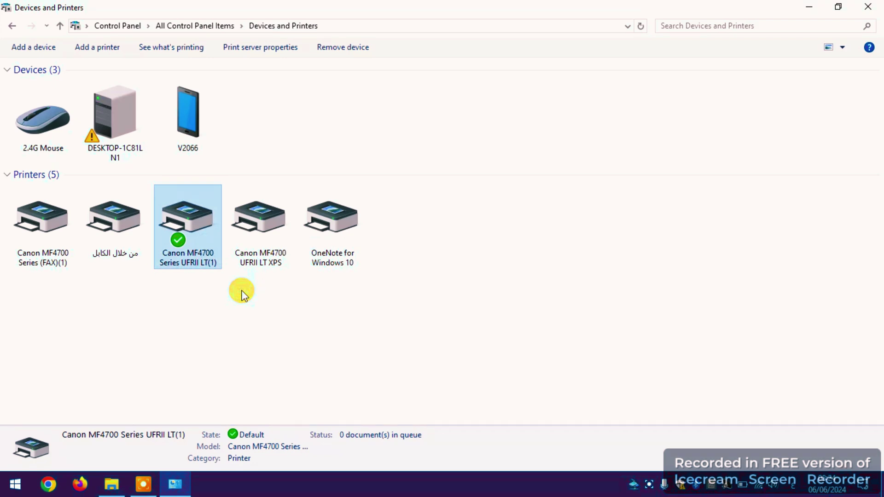
pyautogui.press('BackSpace')
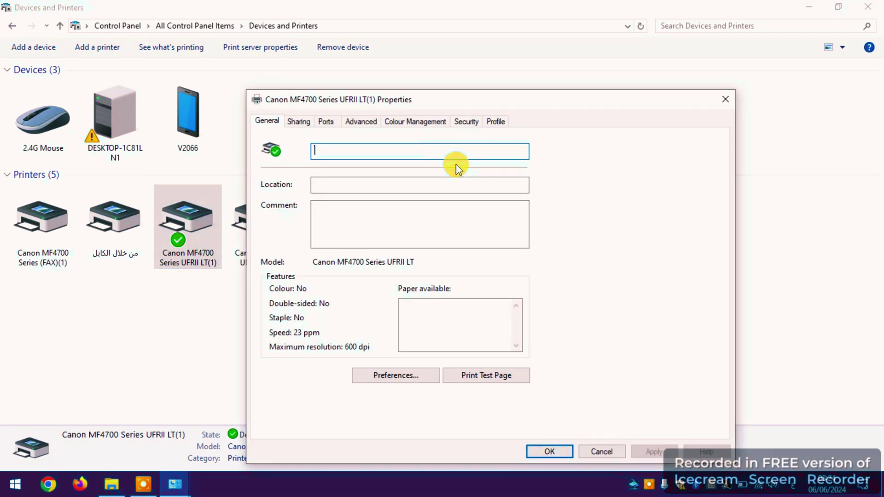
pyautogui.write('خلال الراوتر')
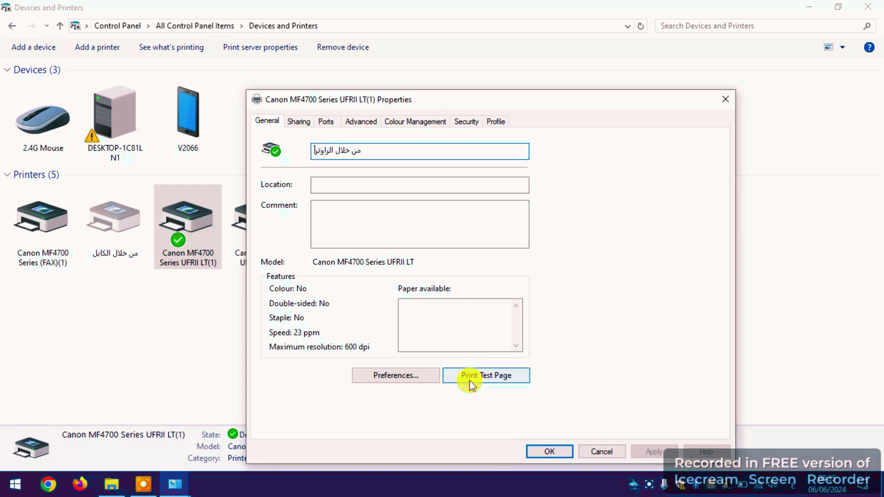
# Step: Print a test page on the printer and save the new name
pyautogui.click(480, 374)
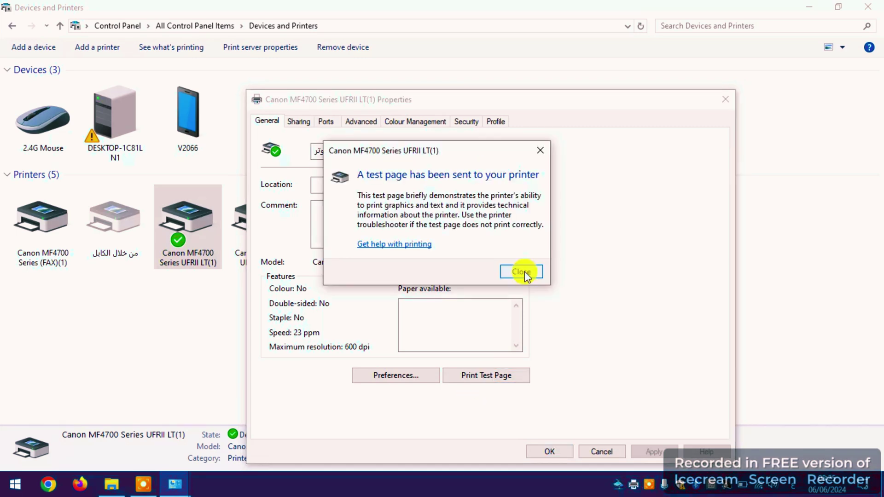
pyautogui.click(524, 272)
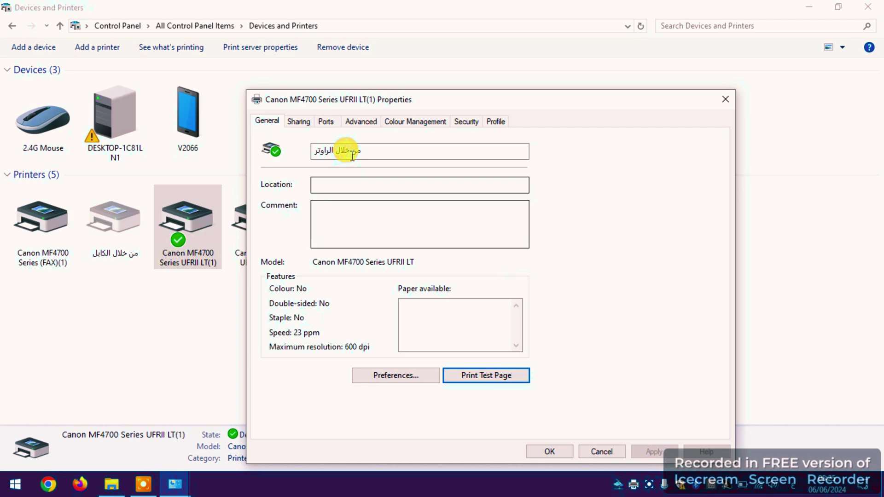
pyautogui.click(550, 451)
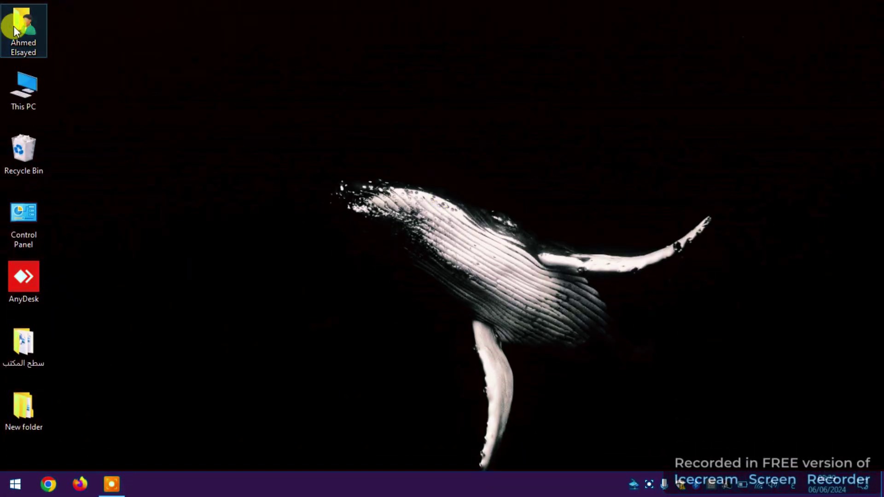
# Step: Extract ToolBox4911mf18WinEN in Downloads with WinRAR and run the extracted Setup
pyautogui.doubleClick(15, 30)
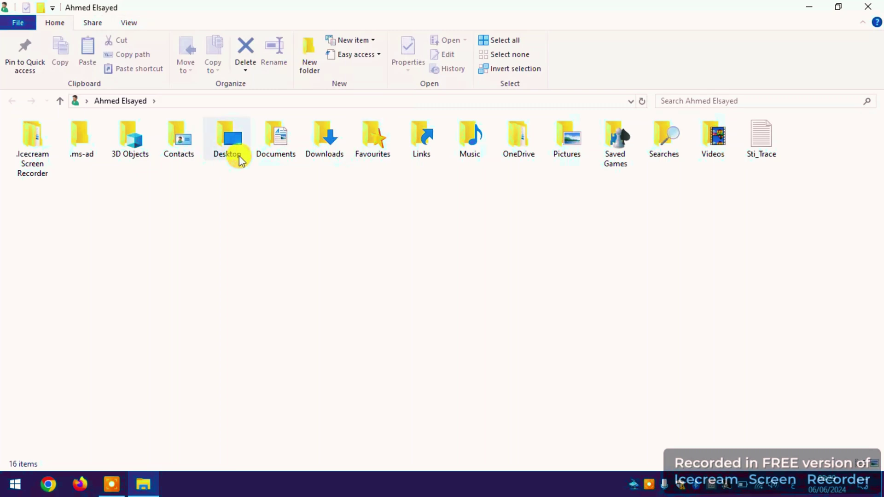
pyautogui.click(332, 131)
pyautogui.doubleClick(335, 130)
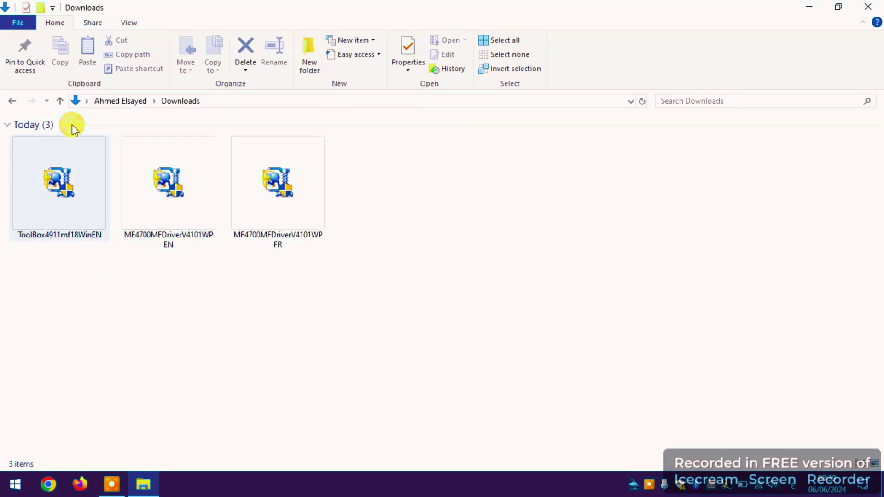
pyautogui.click(59, 186)
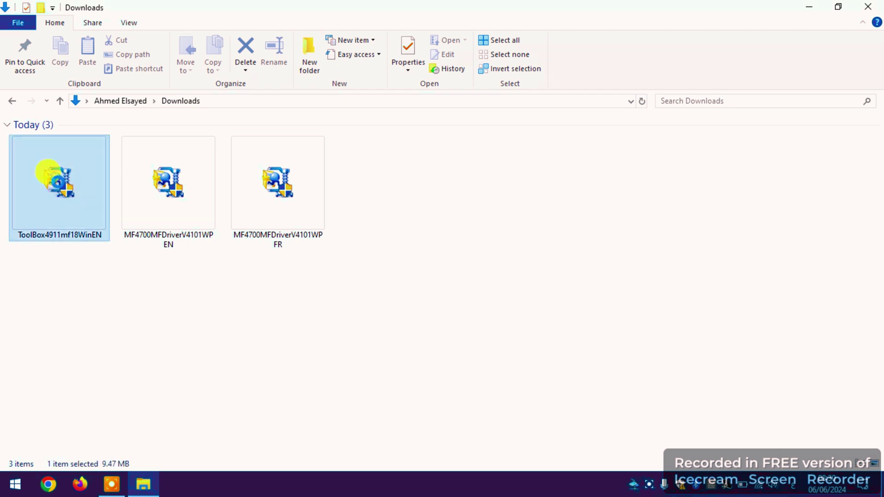
pyautogui.rightClick(59, 186)
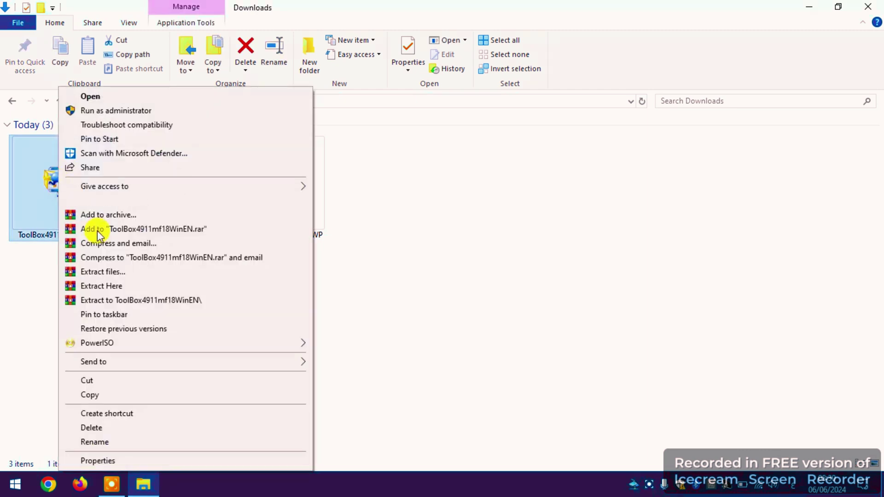
pyautogui.click(112, 286)
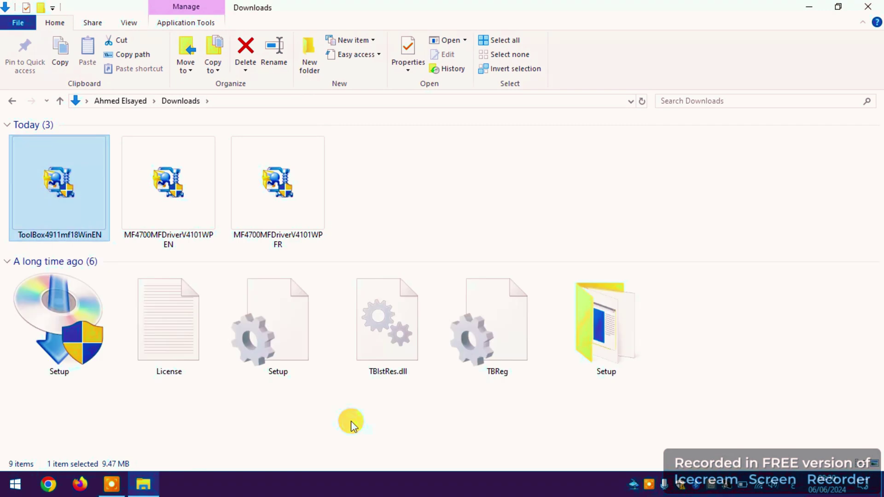
pyautogui.click(55, 348)
pyautogui.doubleClick(56, 354)
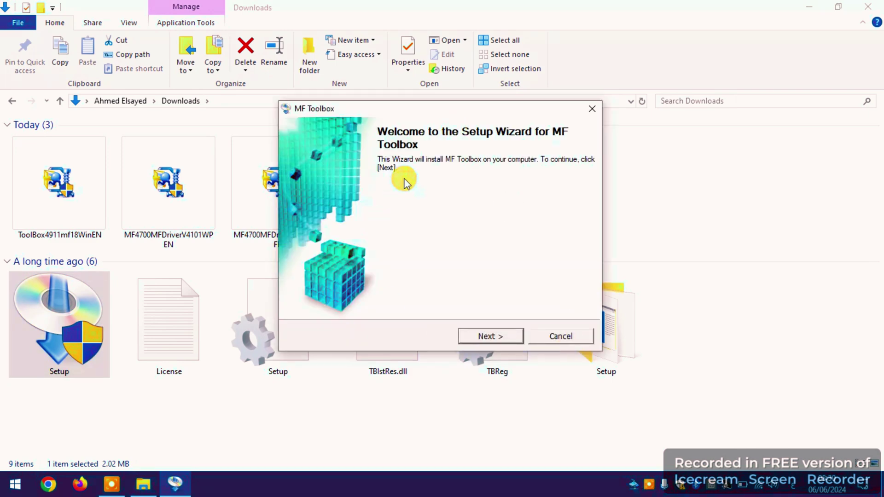
# Step: Install MF Toolbox 4.9 with the licence accepted and default folders, then exit the wizard
pyautogui.click(482, 338)
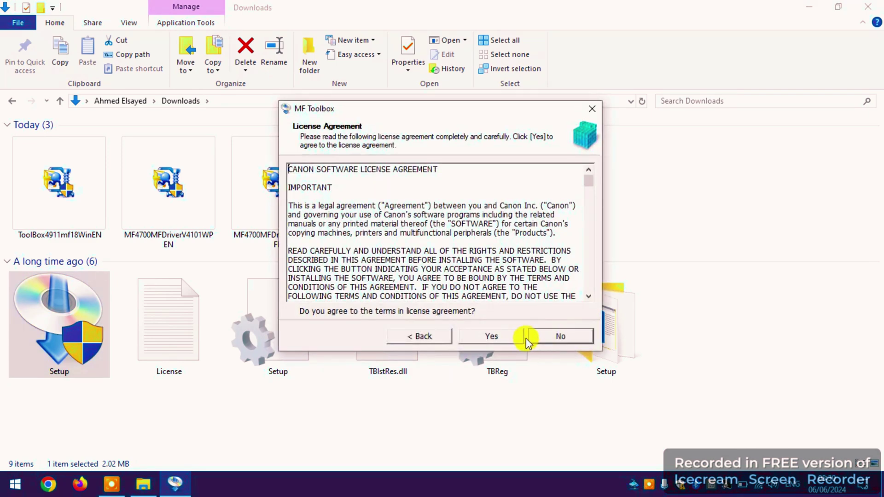
pyautogui.click(491, 336)
pyautogui.click(491, 336)
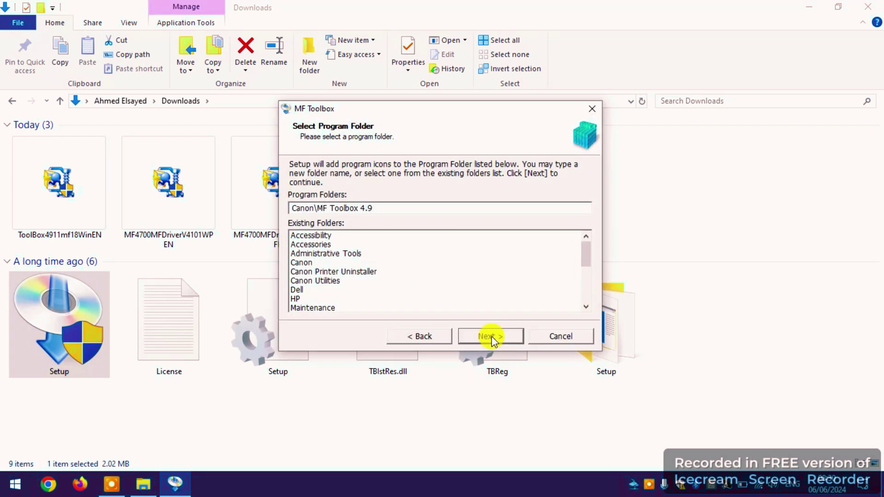
pyautogui.click(490, 336)
pyautogui.click(490, 336)
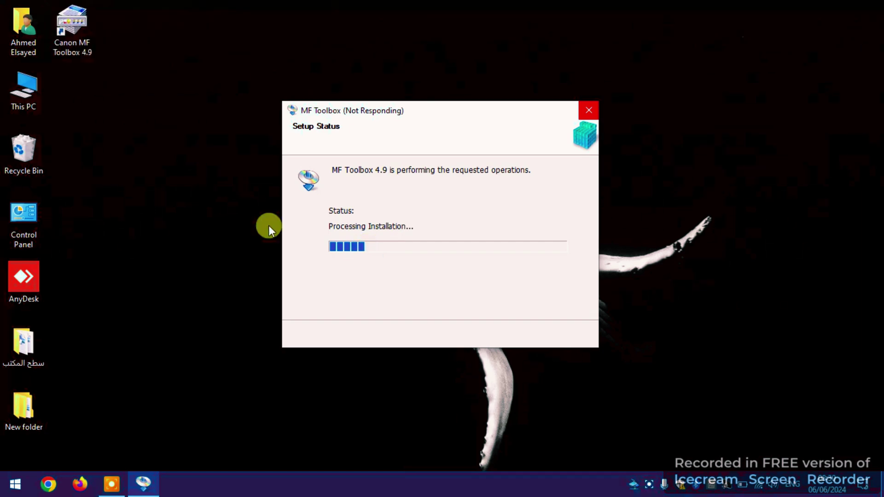
pyautogui.click(78, 44)
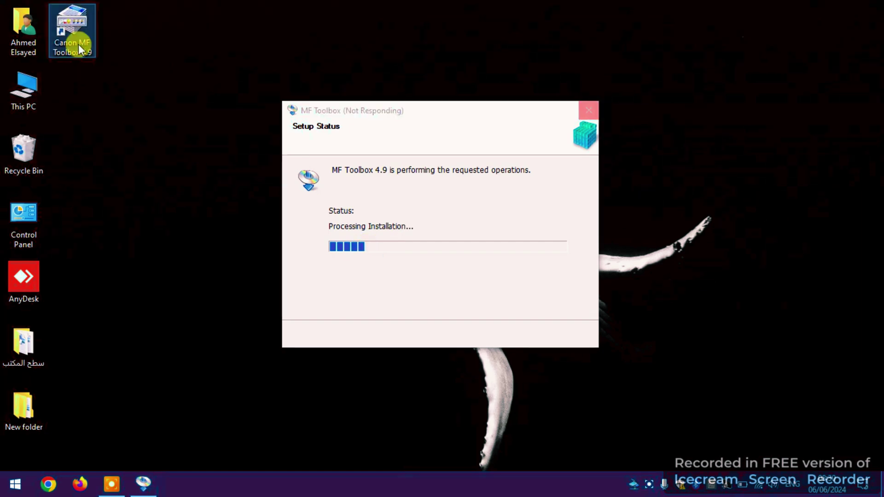
pyautogui.doubleClick(68, 42)
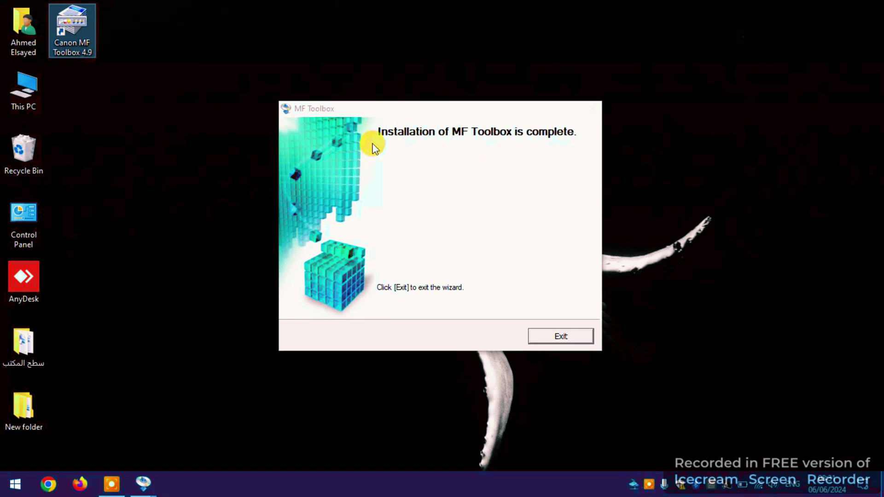
pyautogui.click(538, 335)
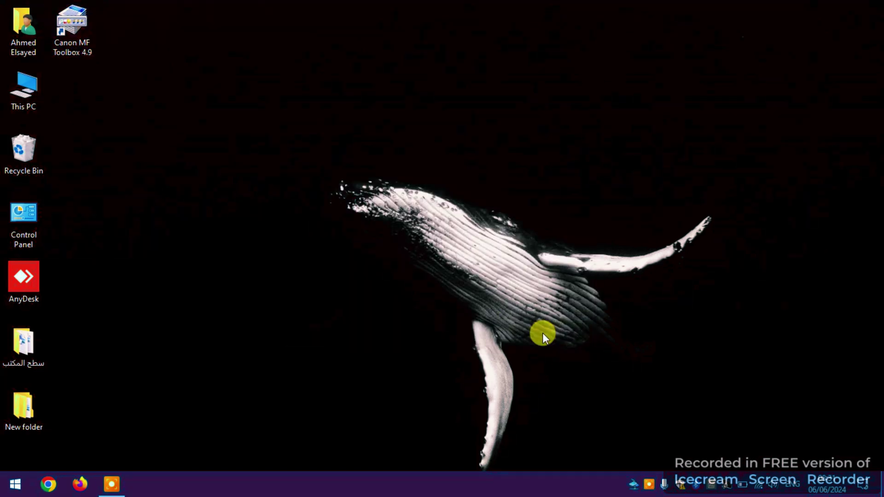
# Step: Launch Canon MF Toolbox 4.9 and agree to change the scanner in use
pyautogui.click(75, 39)
pyautogui.doubleClick(76, 40)
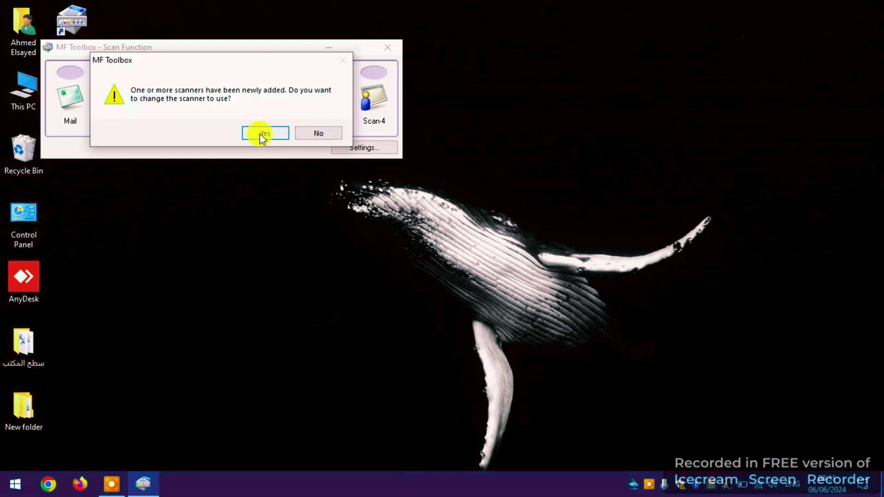
pyautogui.click(260, 133)
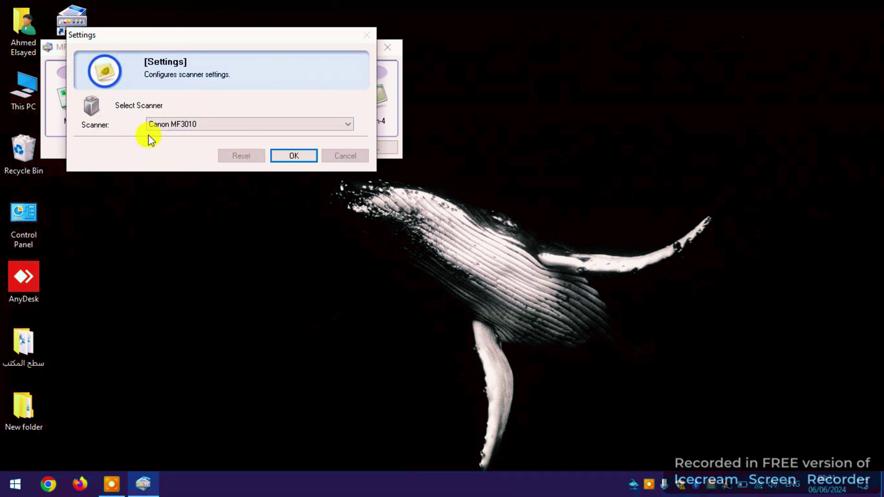
# Step: Choose Canon MF4700 Series as the scanner and confirm the choice
pyautogui.click(162, 125)
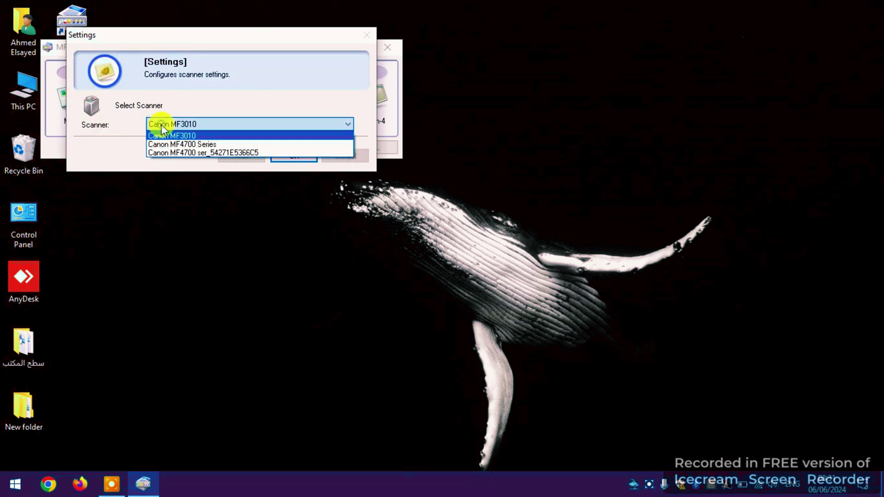
pyautogui.click(184, 144)
pyautogui.click(187, 131)
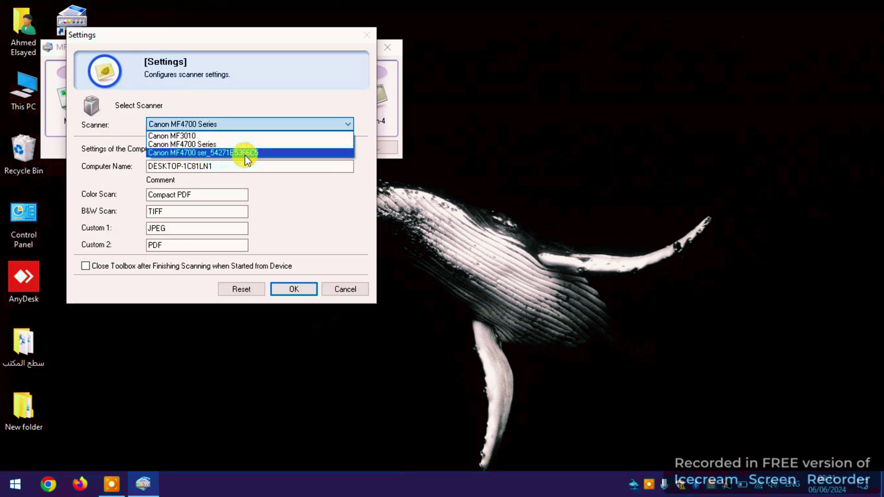
pyautogui.click(212, 144)
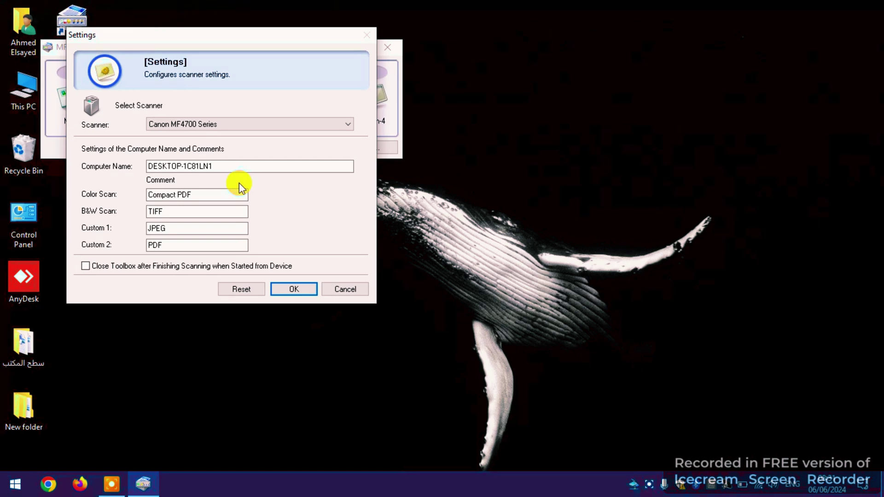
pyautogui.click(208, 127)
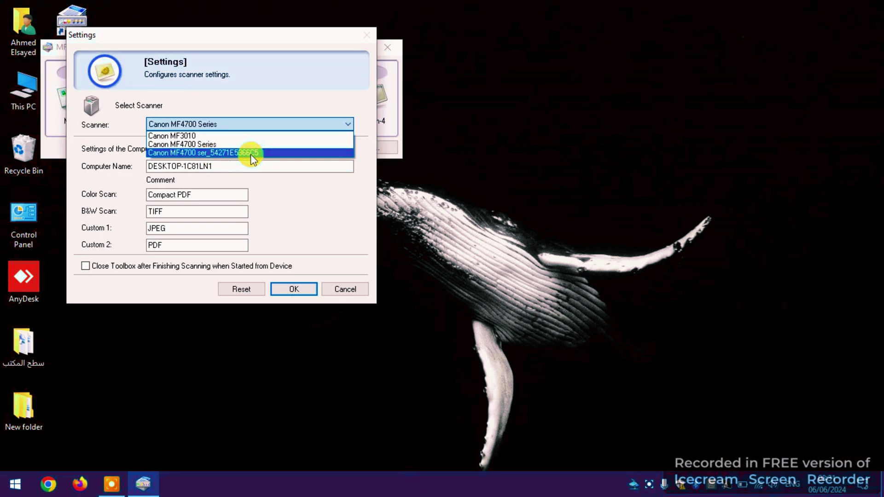
pyautogui.click(250, 153)
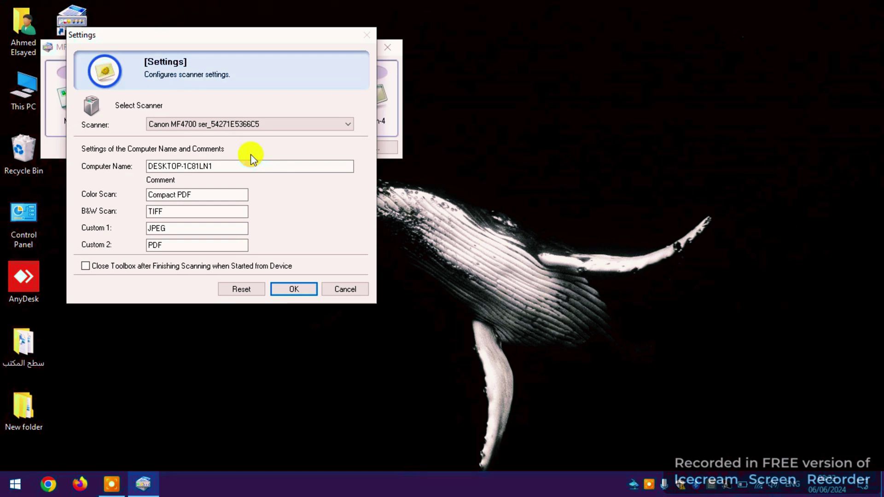
pyautogui.click(288, 124)
pyautogui.click(222, 144)
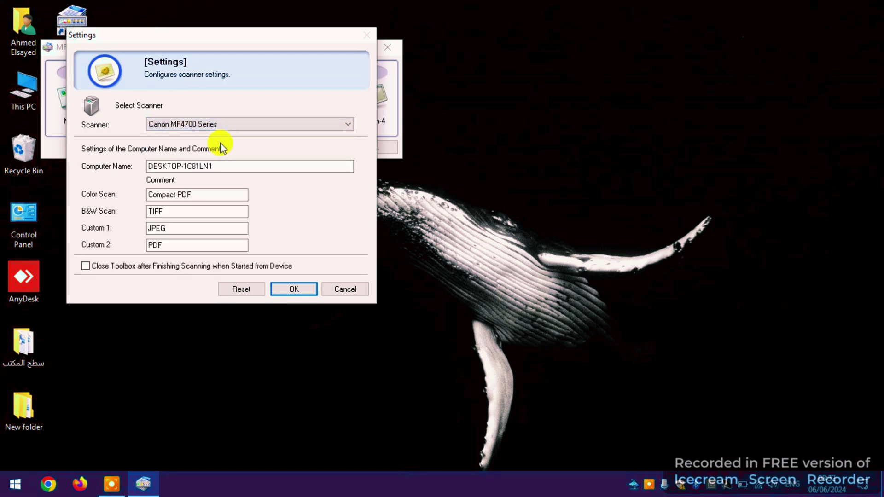
pyautogui.click(302, 290)
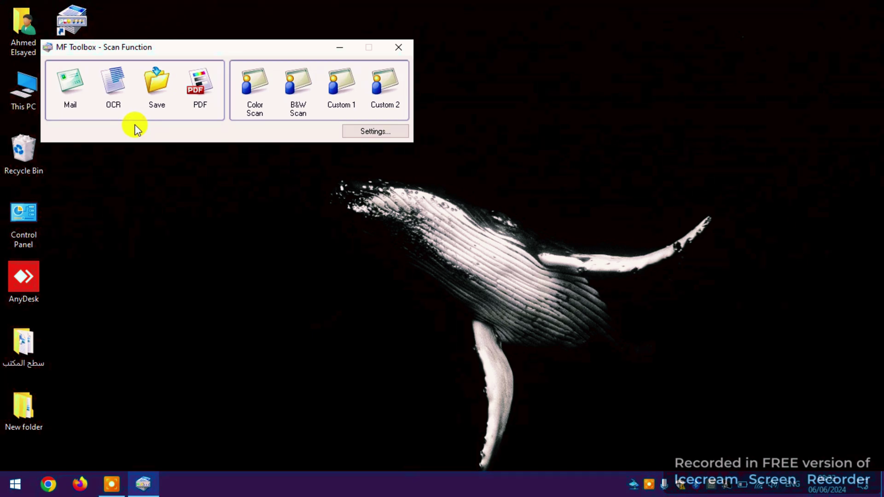
pyautogui.click(198, 90)
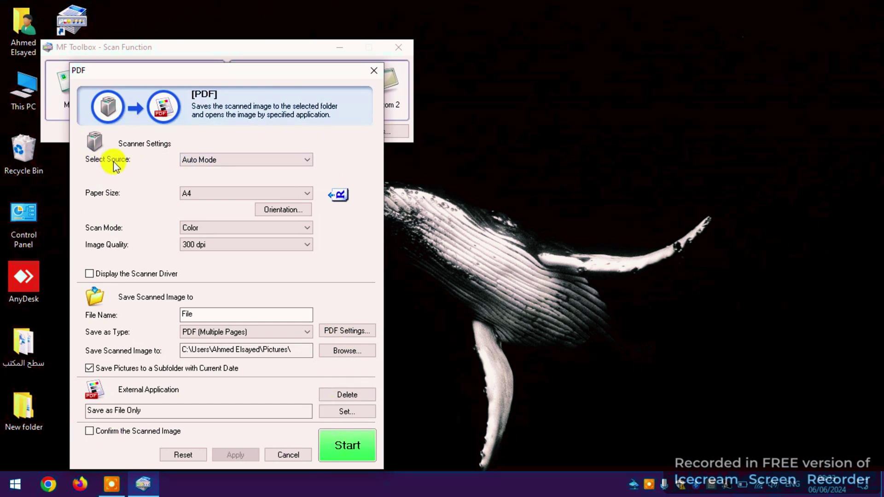
pyautogui.click(188, 160)
pyautogui.click(197, 182)
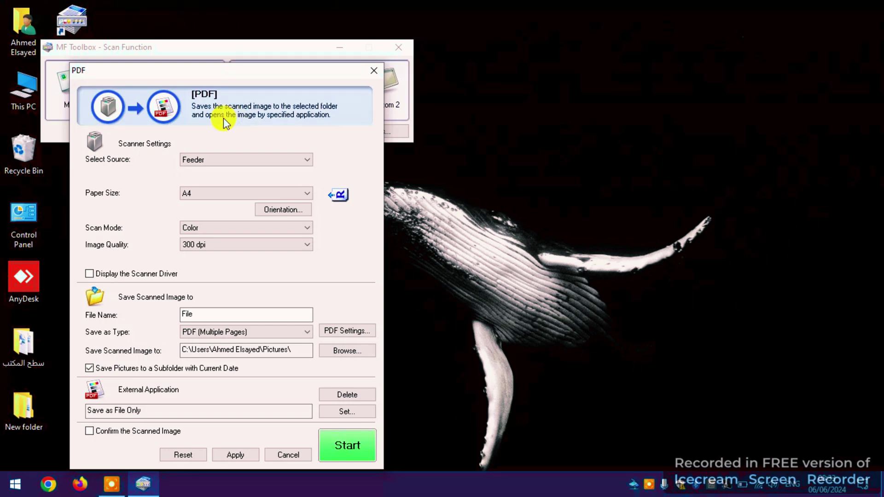
pyautogui.click(223, 161)
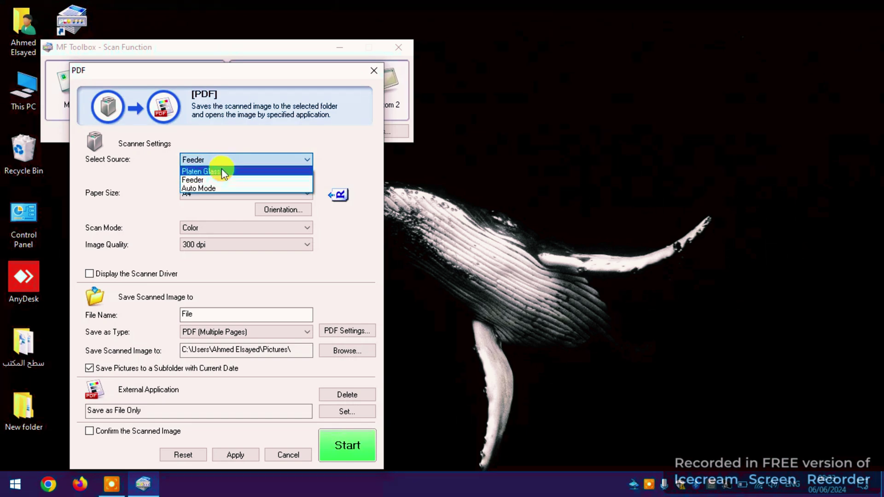
pyautogui.click(217, 173)
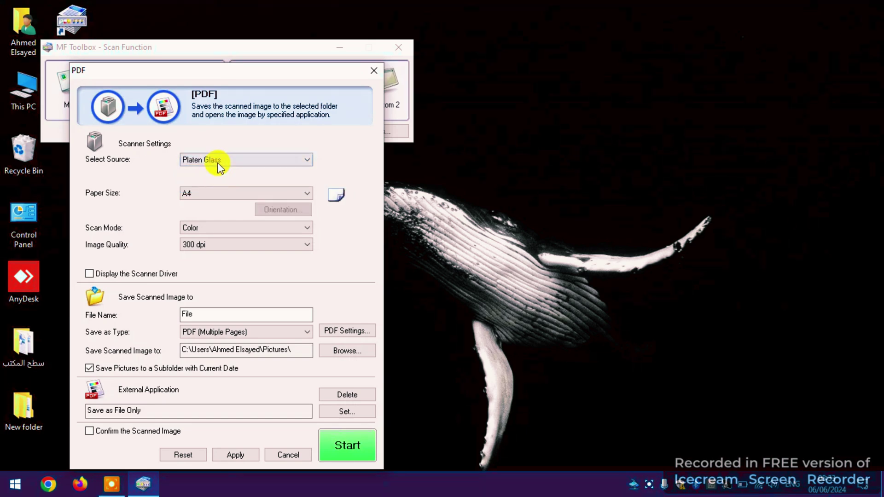
pyautogui.click(217, 162)
pyautogui.click(205, 186)
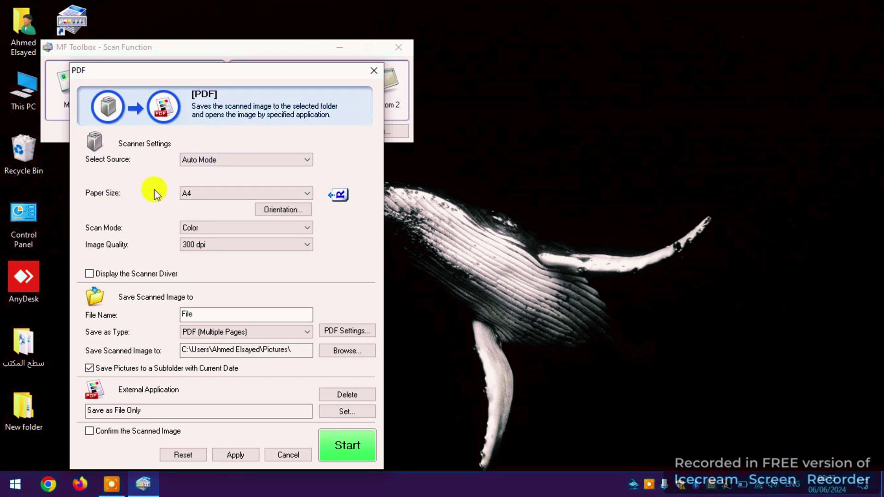
pyautogui.click(202, 192)
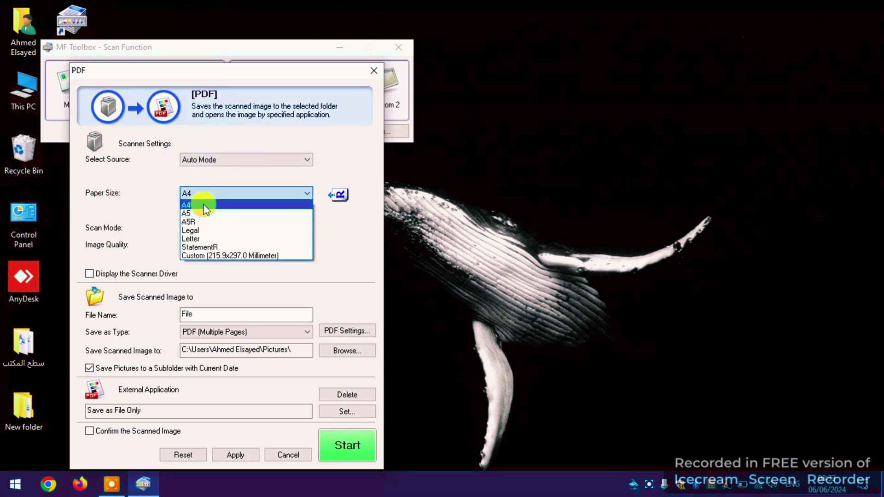
pyautogui.click(201, 192)
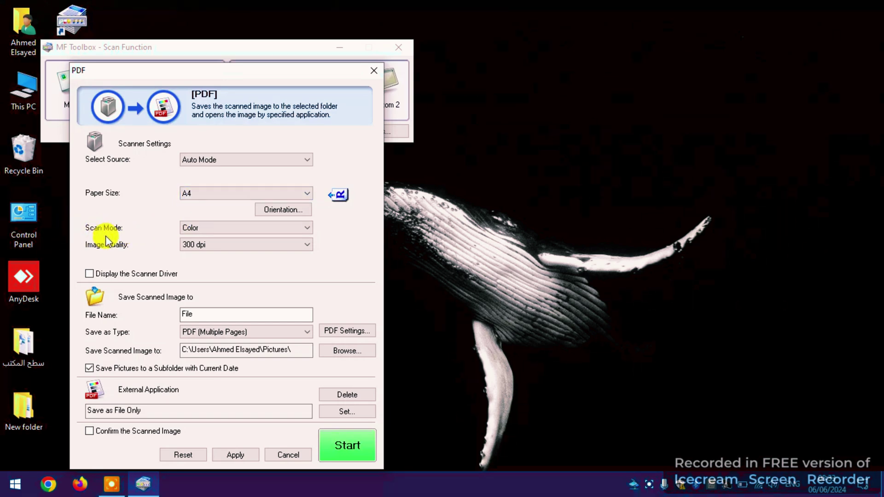
pyautogui.click(226, 227)
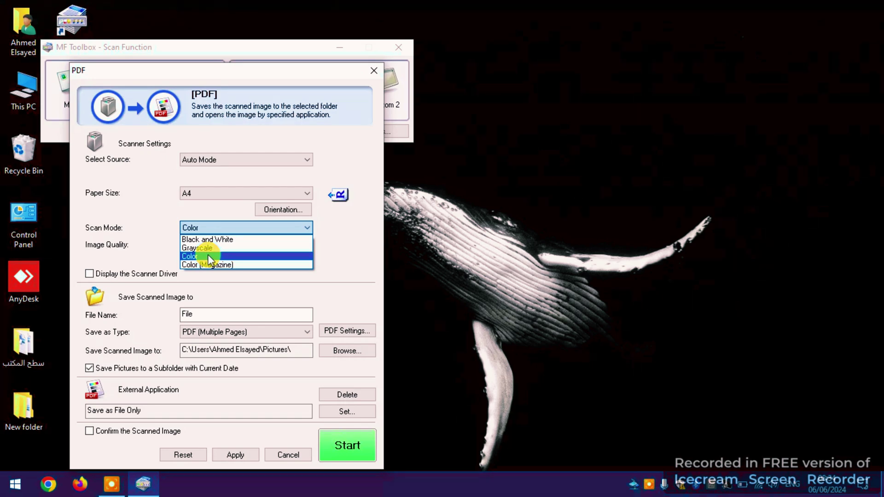
pyautogui.click(209, 255)
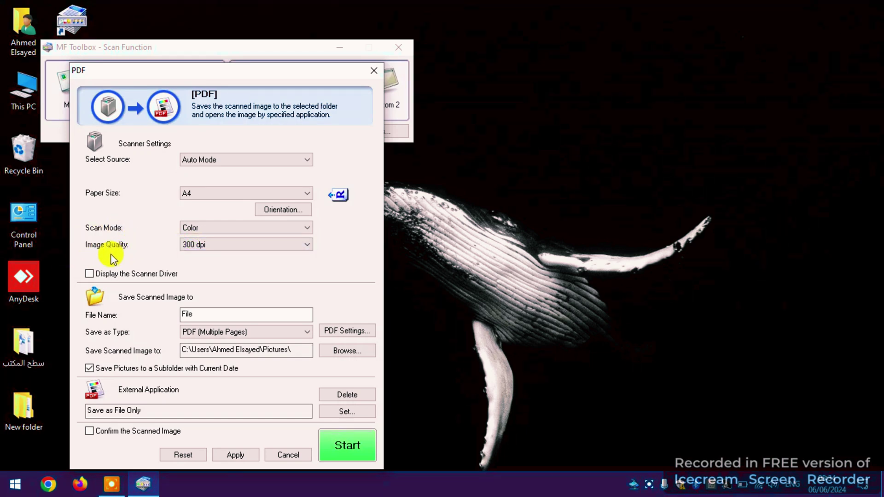
pyautogui.click(194, 245)
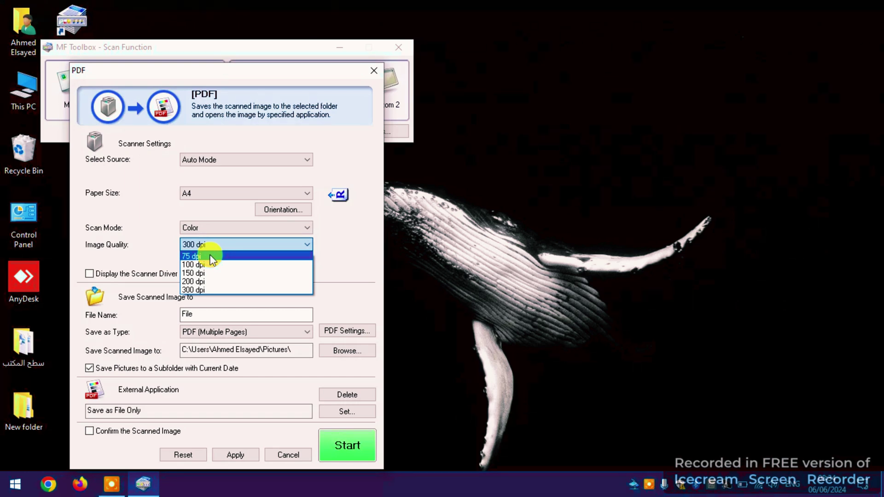
# Step: Keep 300 dpi, replace the PDF file name 'File' with the person's Arabic name, and apply
pyautogui.click(211, 291)
pyautogui.doubleClick(228, 314)
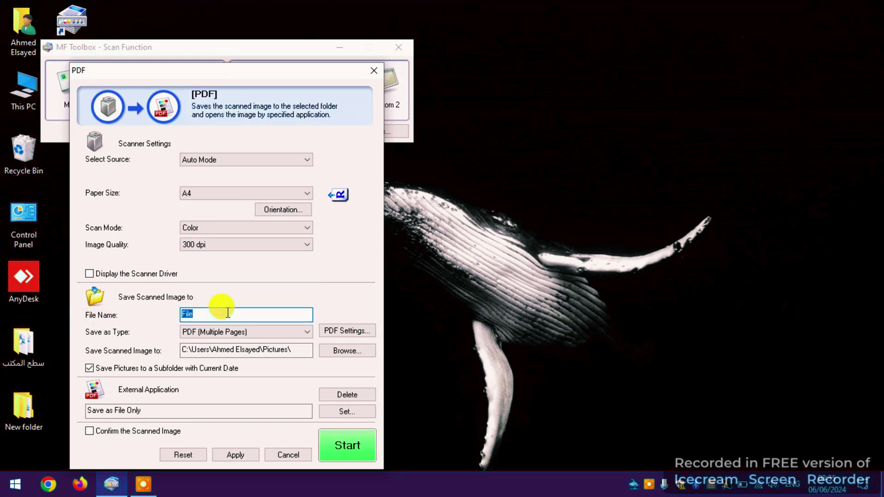
pyautogui.press('BackSpace')
pyautogui.hotkey('alt', 'shift')
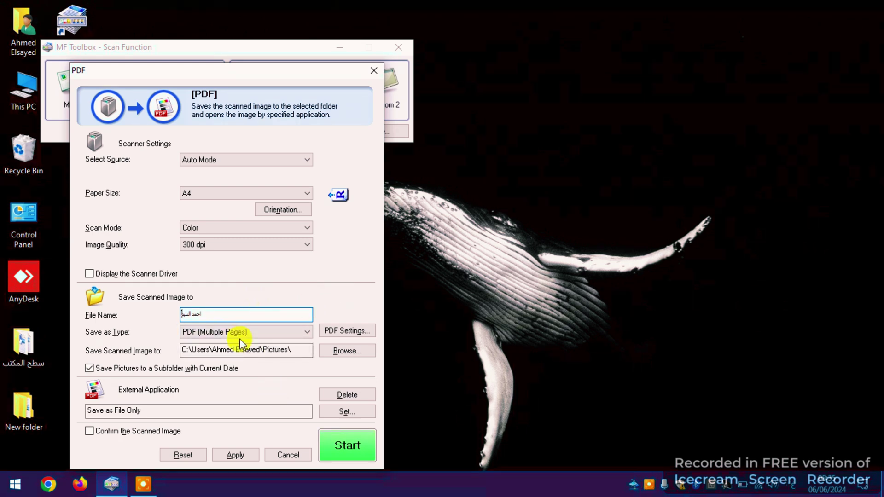
pyautogui.press('Tab')
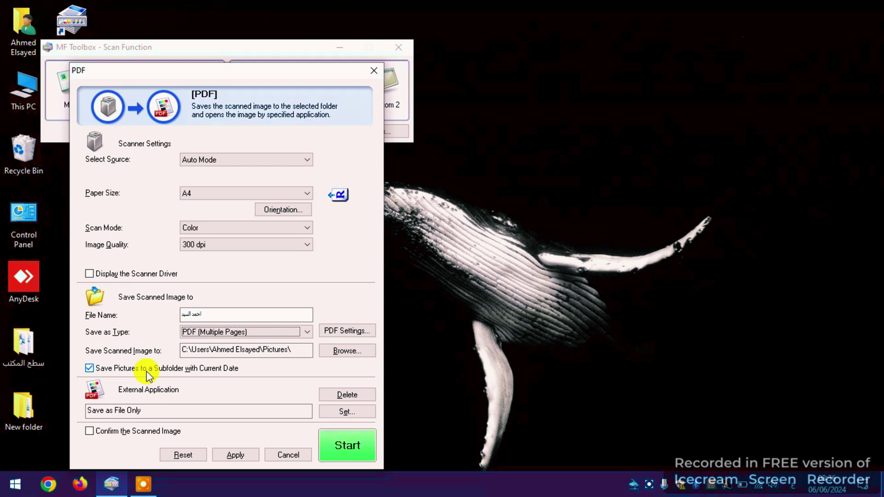
pyautogui.hotkey('alt', 'a')
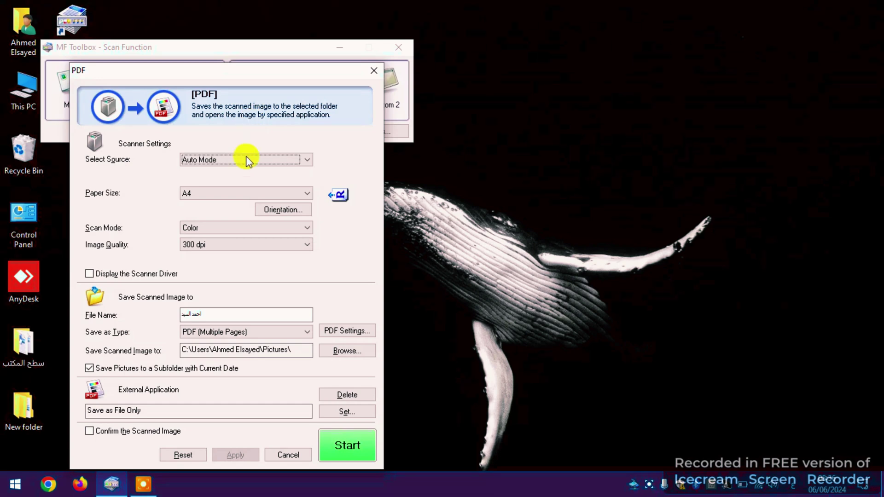
# Step: Scan the single page to PDF and finish after page 1
pyautogui.click(350, 442)
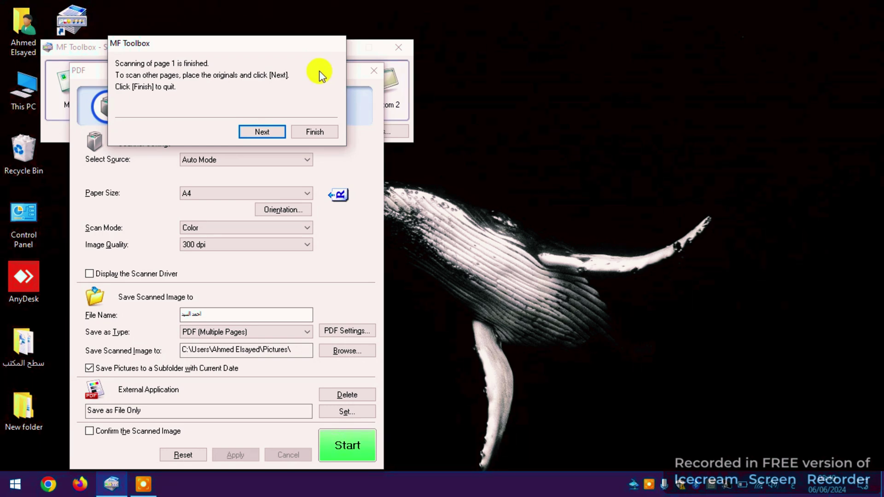
pyautogui.click(321, 128)
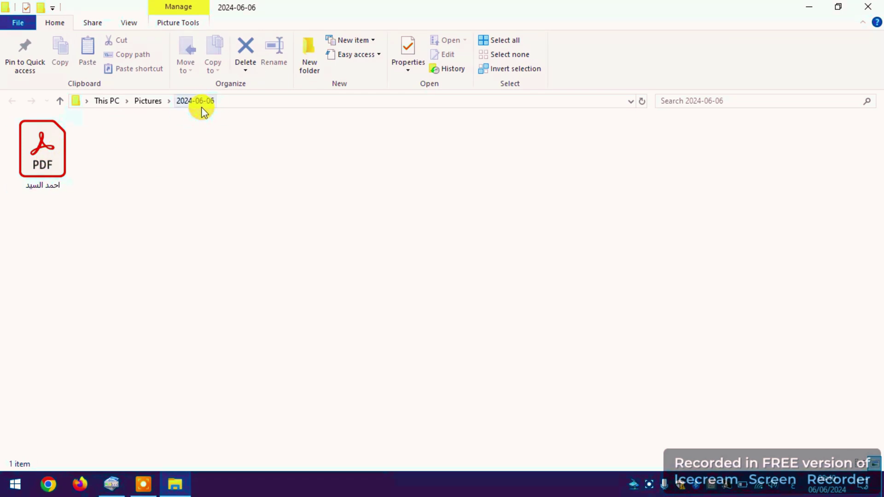
# Step: Go up to the Pictures folder and close the File Explorer window
pyautogui.click(65, 103)
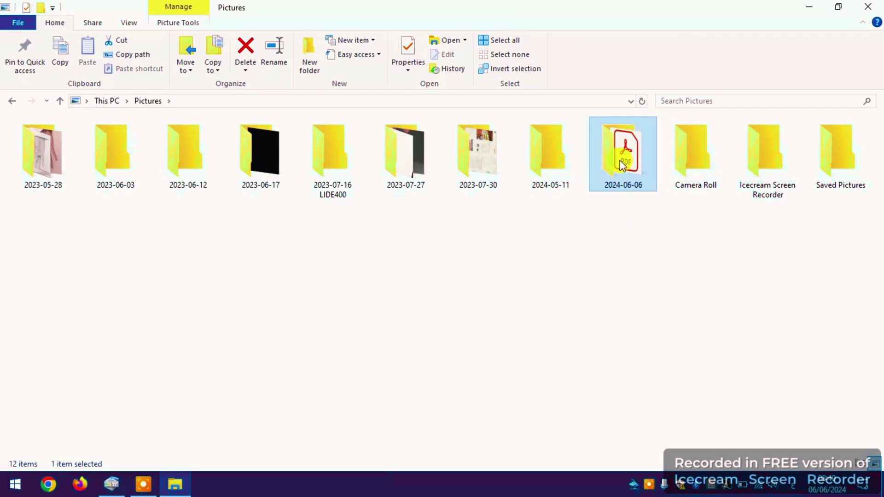
pyautogui.hotkey('alt', 'F4')
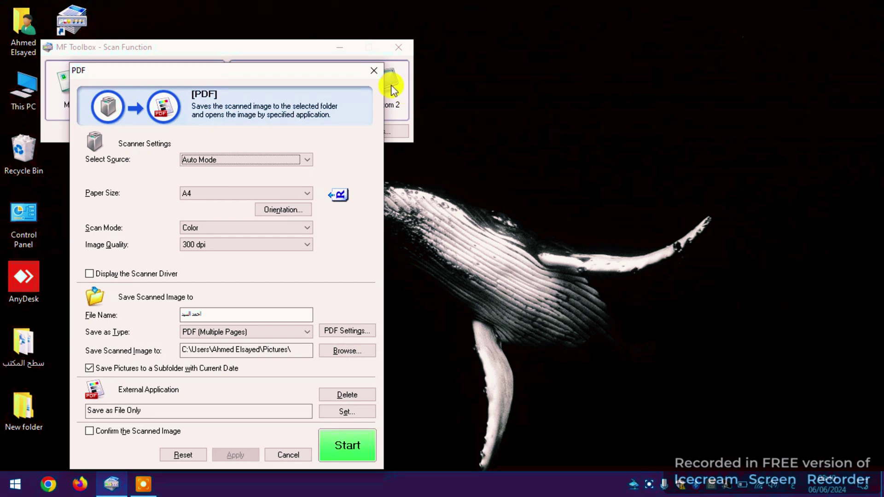
# Step: Start a Color Scan at 150 dpi saved as JPEG/Exif
pyautogui.click(374, 70)
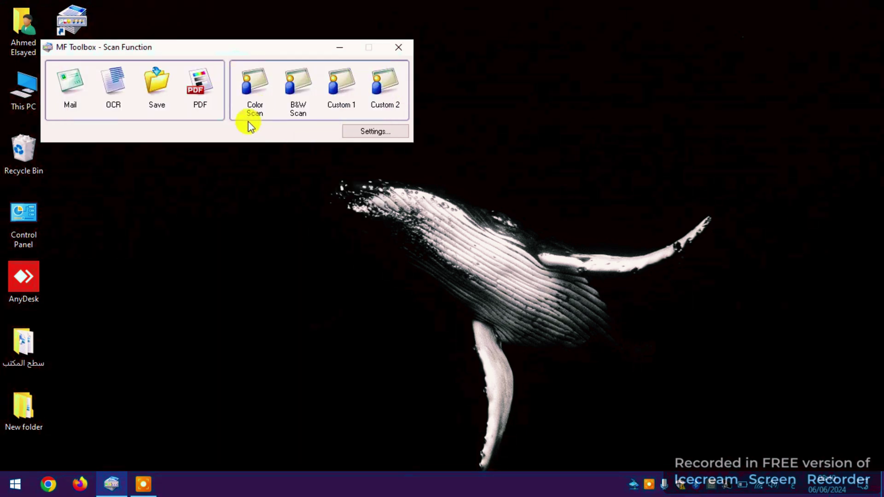
pyautogui.click(249, 89)
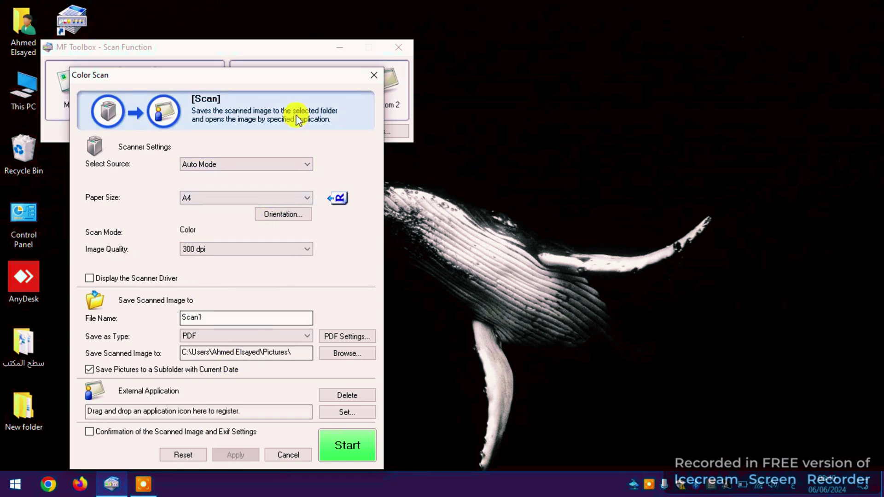
pyautogui.click(249, 250)
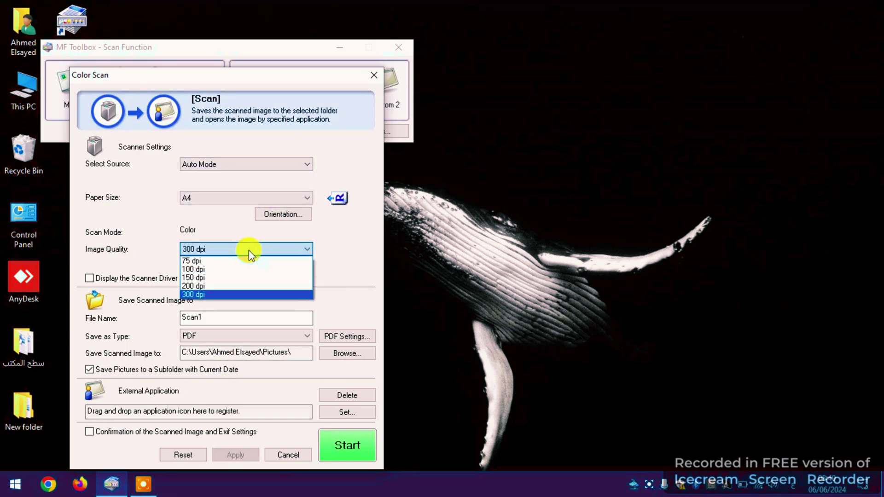
pyautogui.click(230, 272)
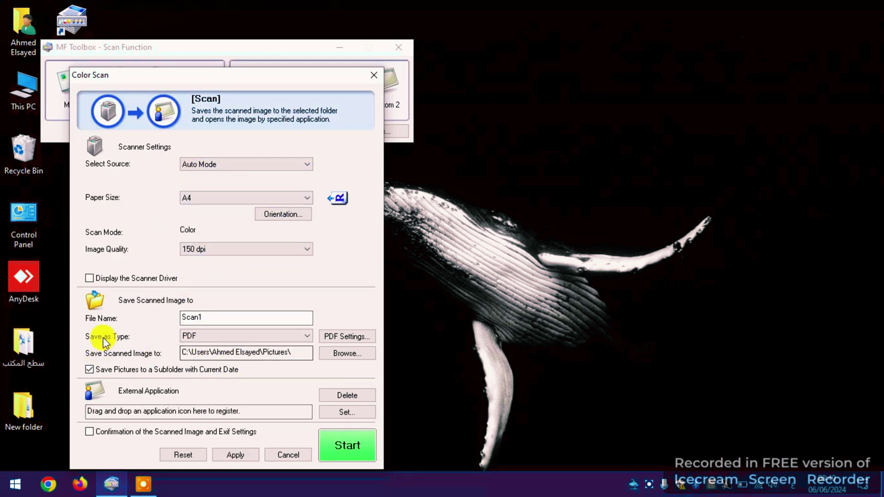
pyautogui.click(188, 341)
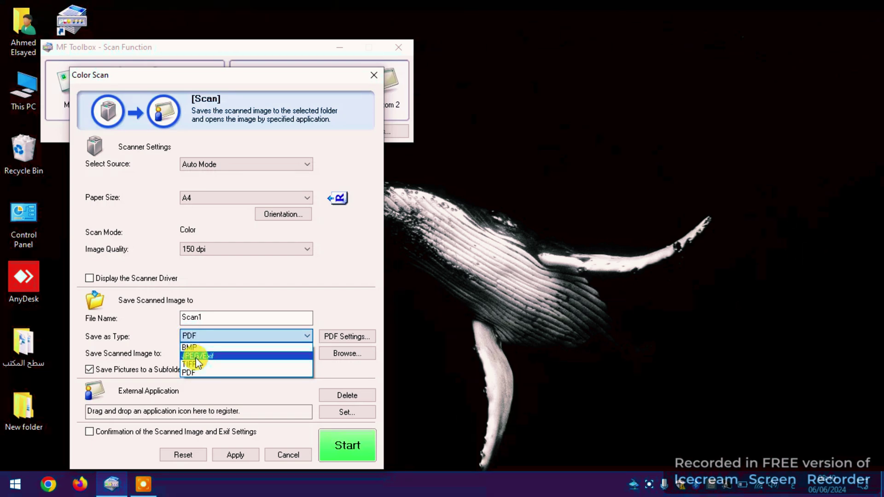
pyautogui.click(197, 354)
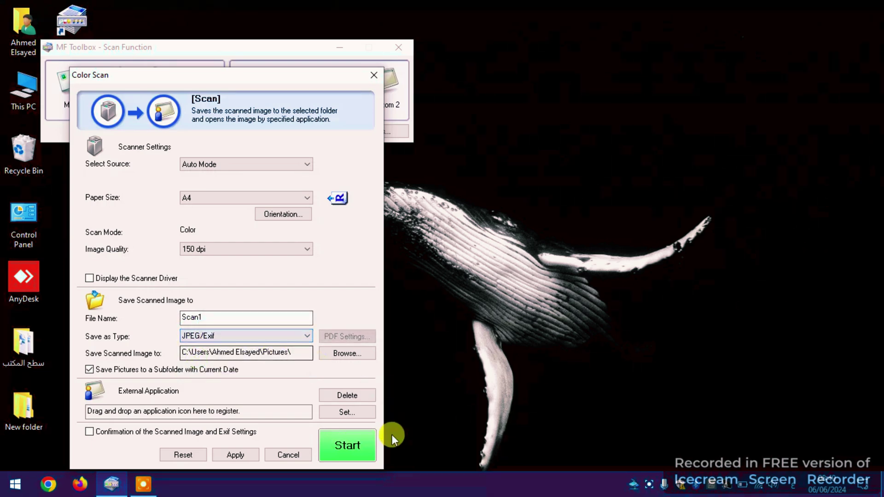
pyautogui.click(357, 444)
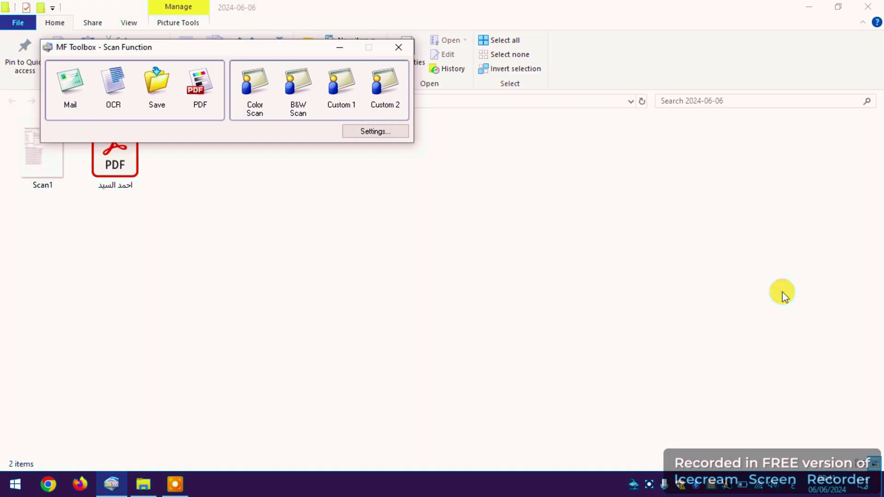
# Step: Check the PDF's and Scan1's file sizes in the 2024-06-06 folder, then close the folder window
pyautogui.click(454, 318)
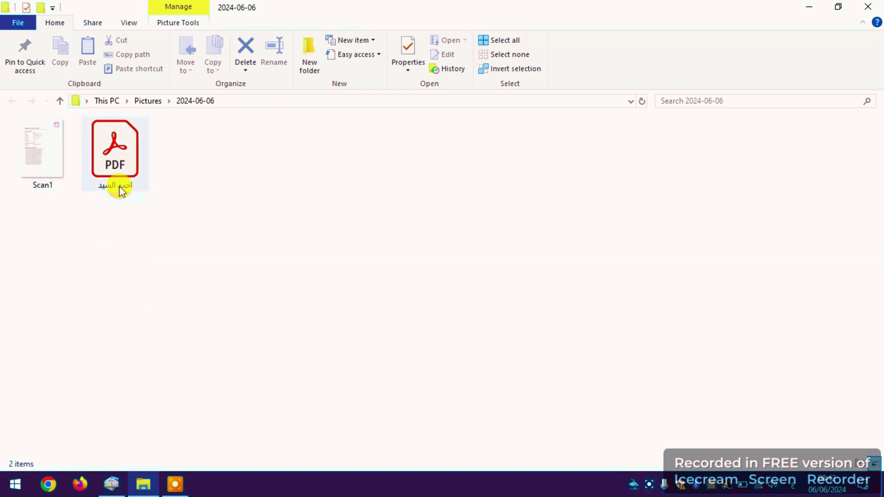
pyautogui.click(107, 190)
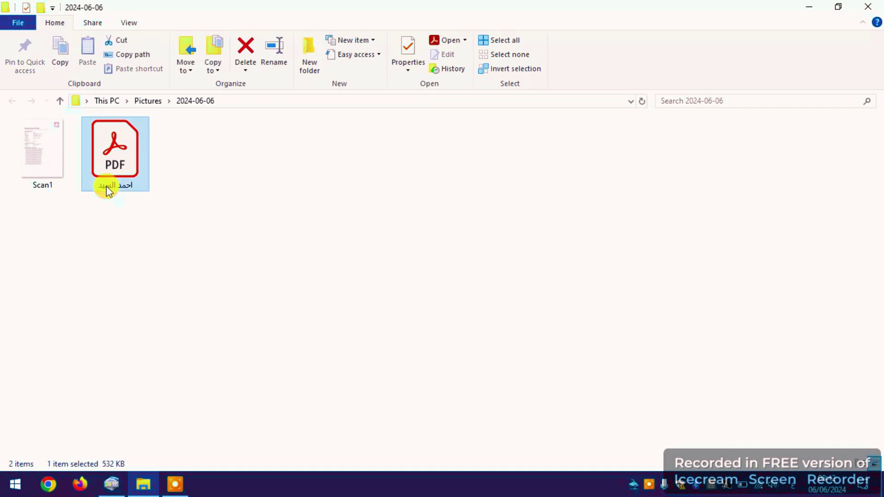
pyautogui.press('Left')
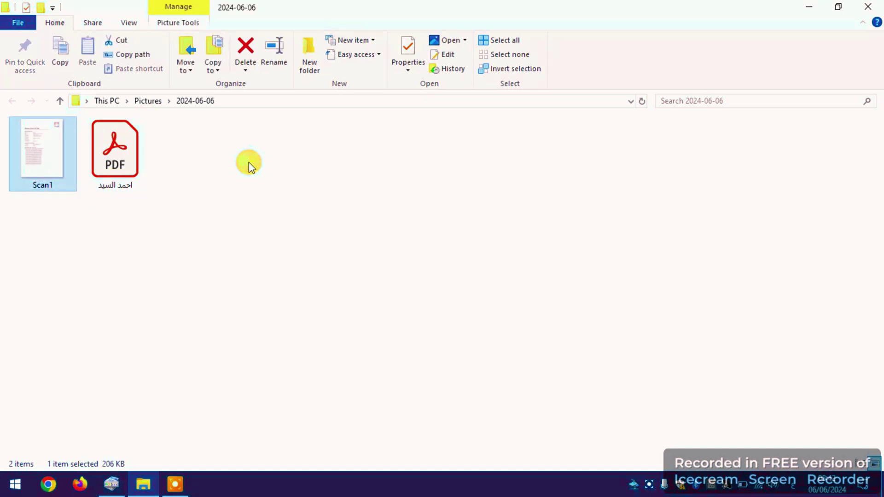
pyautogui.click(875, 4)
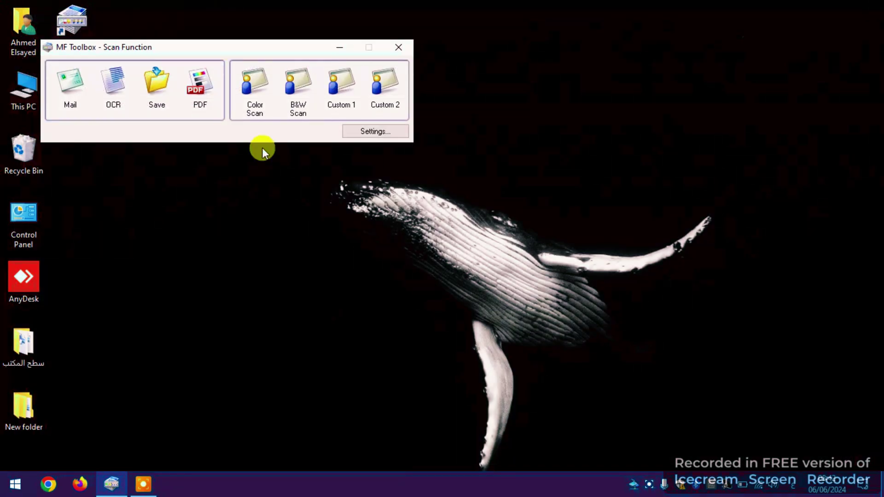
# Step: Close MF Toolbox, then reopen This PC > Pictures > 2024-06-06 to view both scans and close it
pyautogui.click(397, 46)
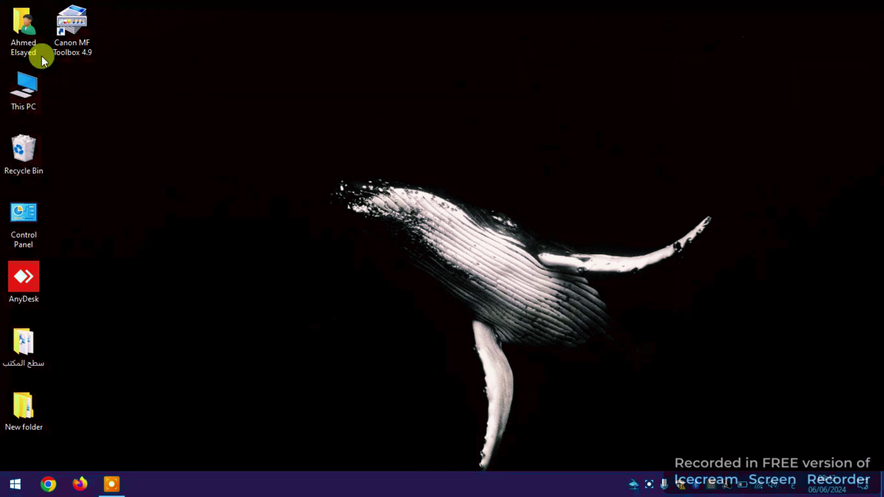
pyautogui.click(24, 91)
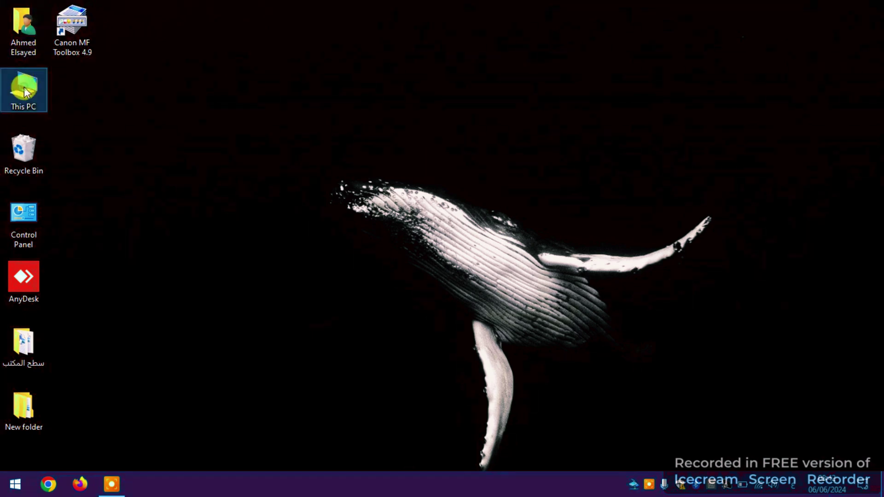
pyautogui.doubleClick(25, 90)
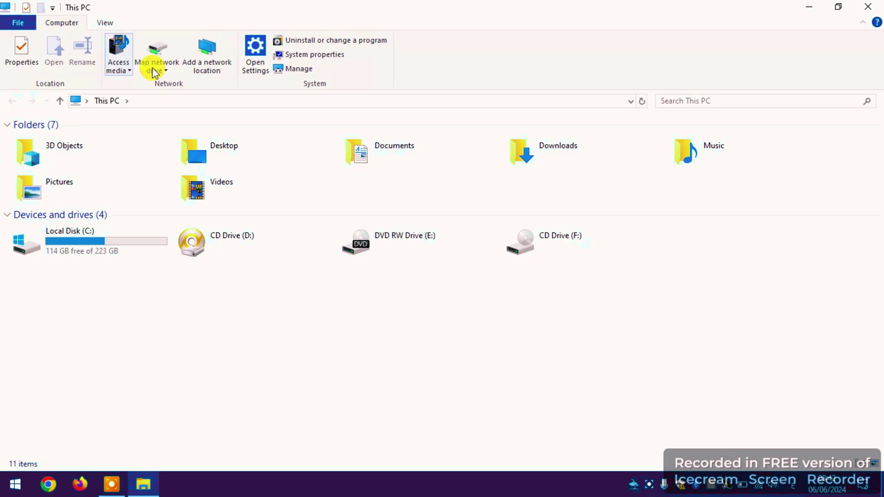
pyautogui.doubleClick(65, 198)
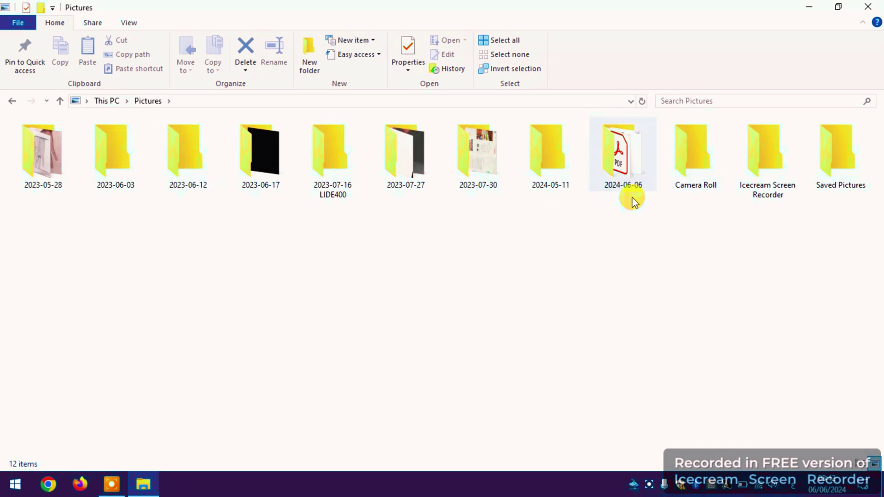
pyautogui.doubleClick(626, 156)
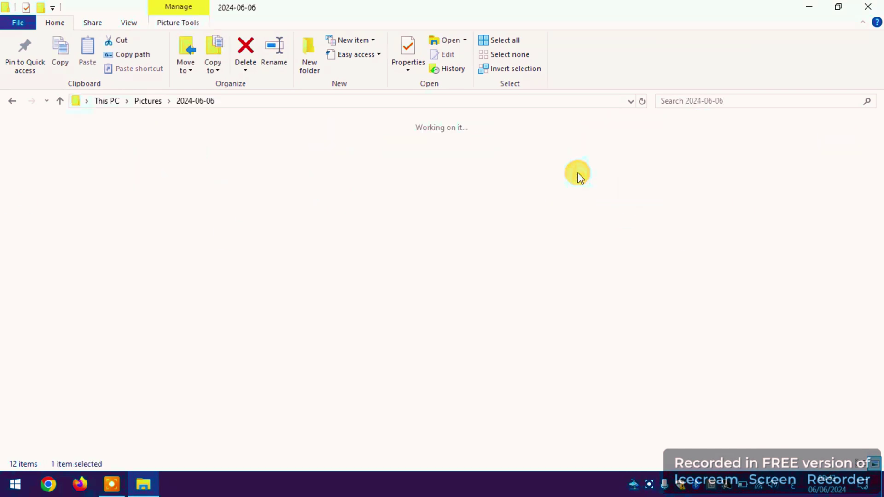
pyautogui.hotkey('alt', 'F4')
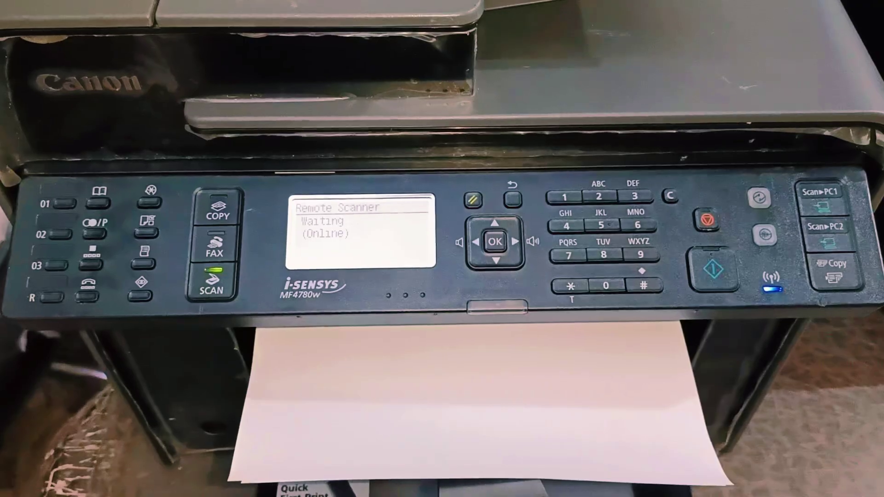